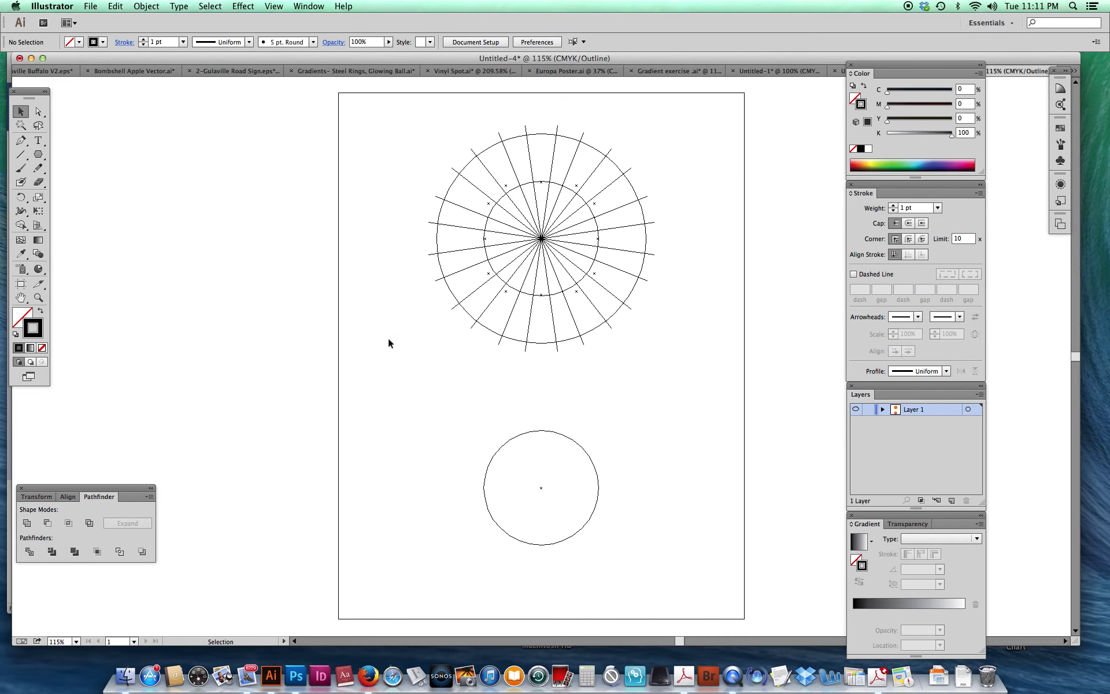
Step: Draw a circle about 4.68 in wide centred on the lower ball and return to the preview display
{"action": "left_click", "coordinate": [38, 154]}
{"action": "left_click_drag", "start_coordinate": [39, 156], "coordinate": [81, 183]}
{"action": "left_click_drag", "start_coordinate": [541, 488], "coordinate": [647, 376]}
{"action": "key", "text": "super+y"}
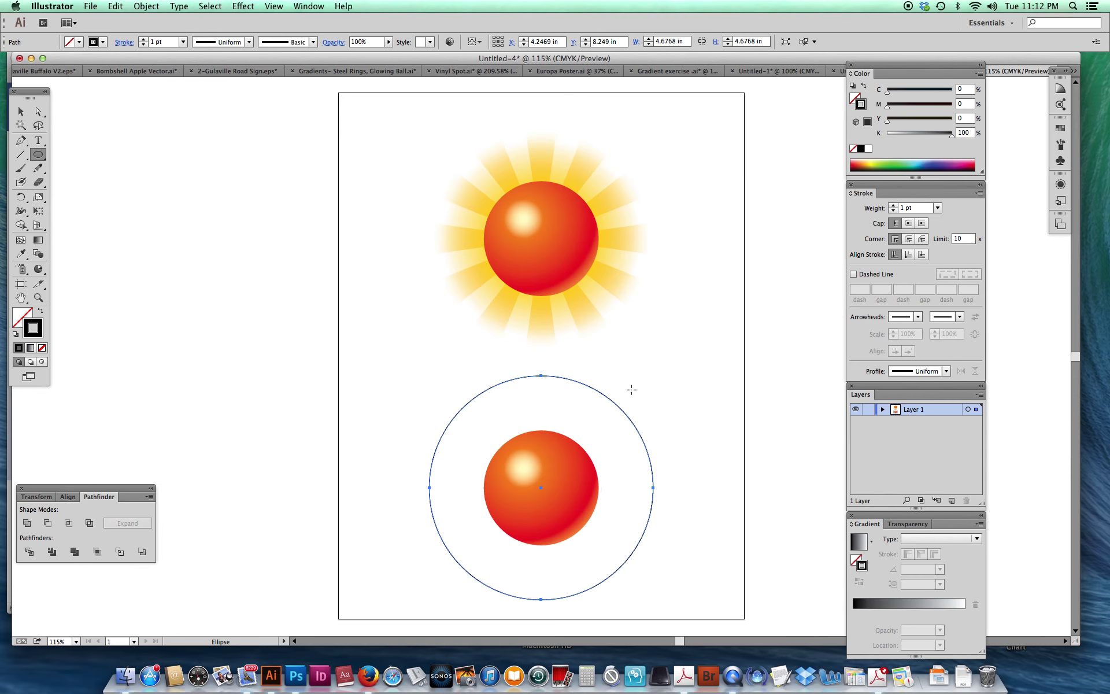
Step: Give the new circle a black-to-white gradient fill with no stroke and send it to the back
{"action": "left_click", "coordinate": [853, 148]}
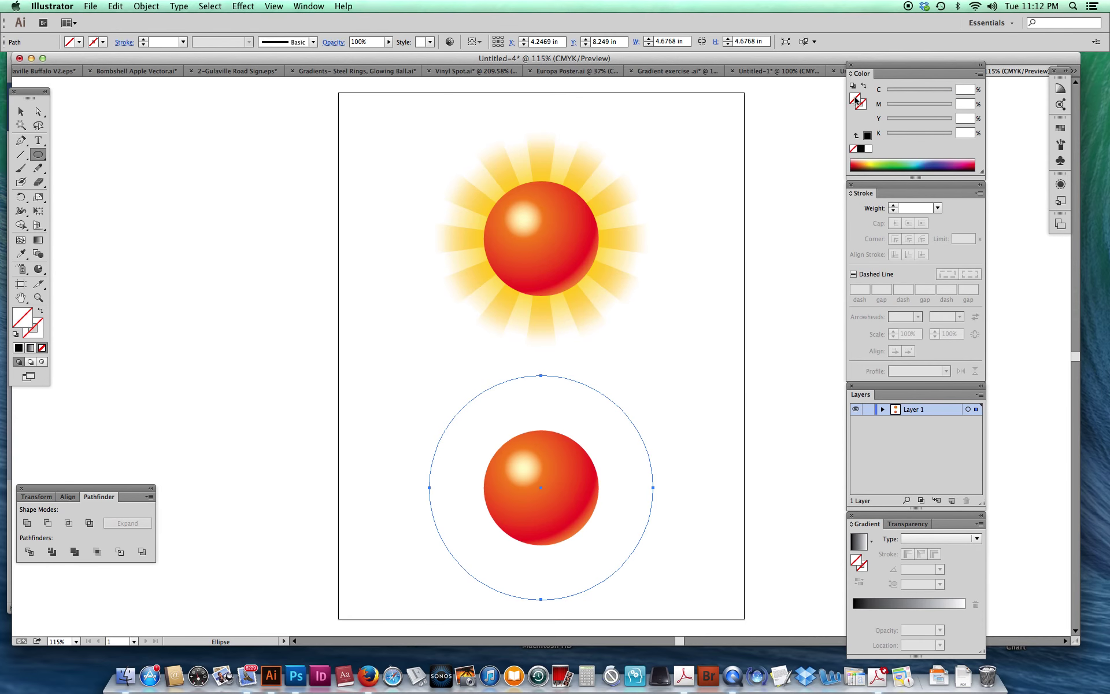
{"action": "left_click", "coordinate": [919, 604]}
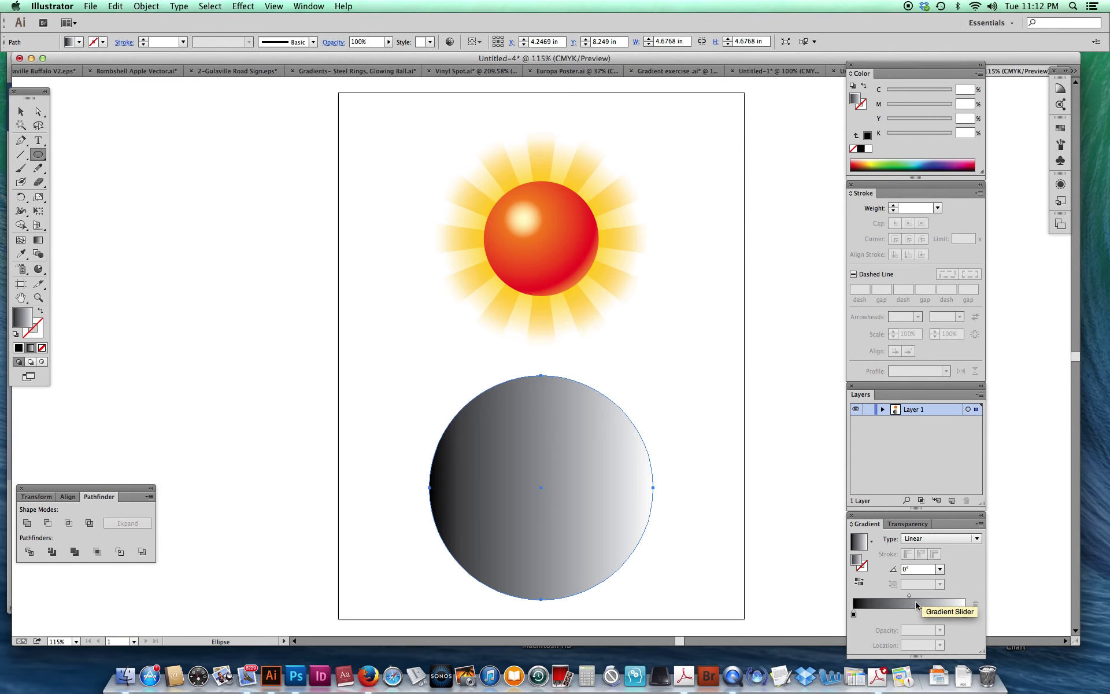
{"action": "left_click", "coordinate": [151, 7]}
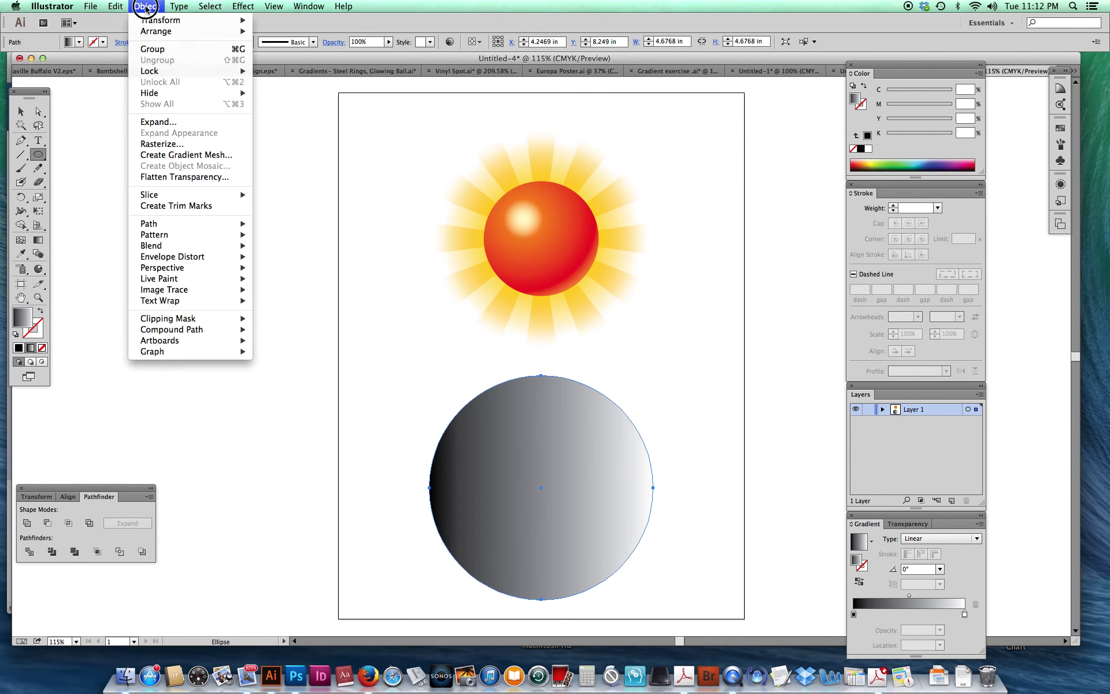
{"action": "mouse_move", "coordinate": [171, 33]}
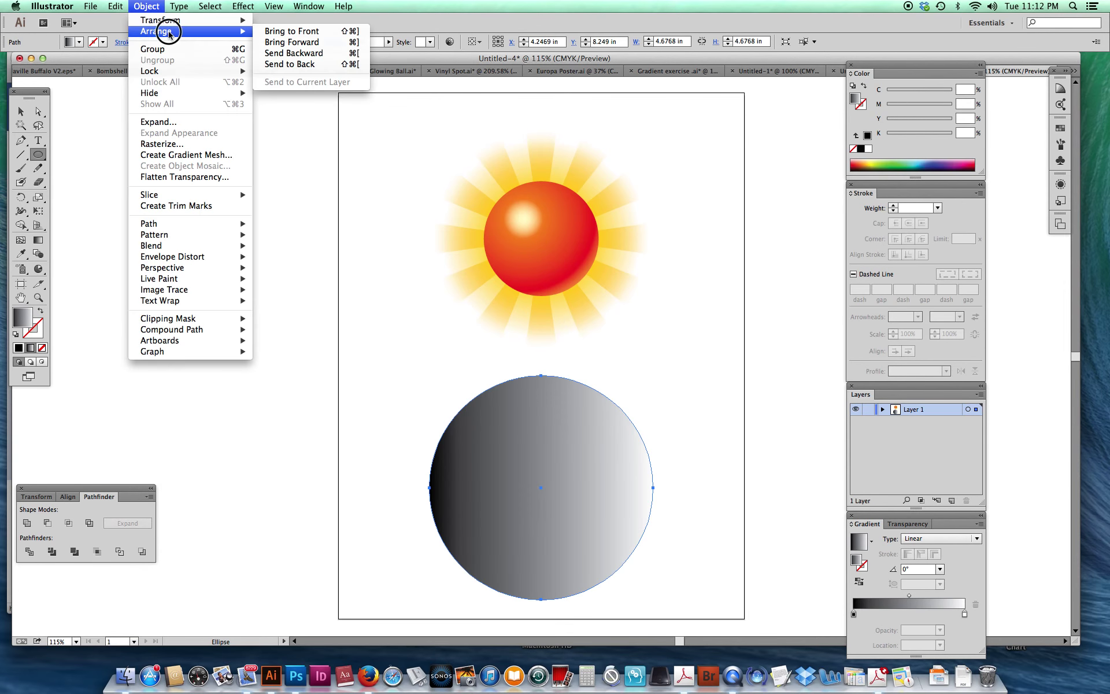
{"action": "left_click", "coordinate": [283, 64]}
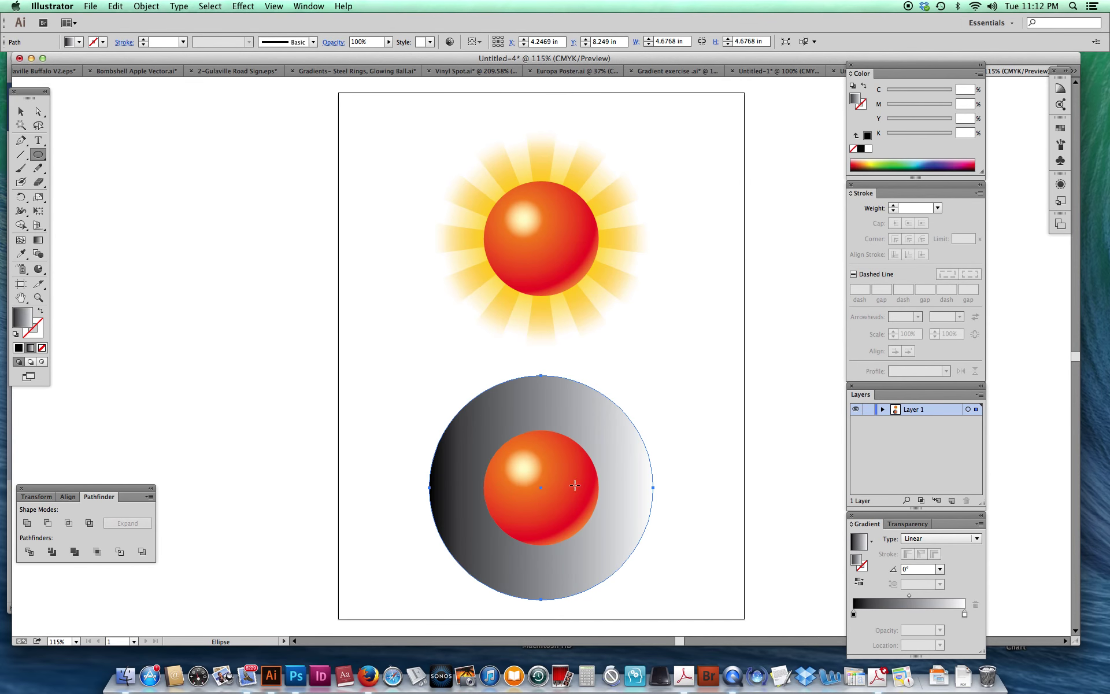
Step: Make the circle's gradient radial and move its black inner stop to about 40% location
{"action": "left_click", "coordinate": [915, 539]}
{"action": "left_click", "coordinate": [919, 551]}
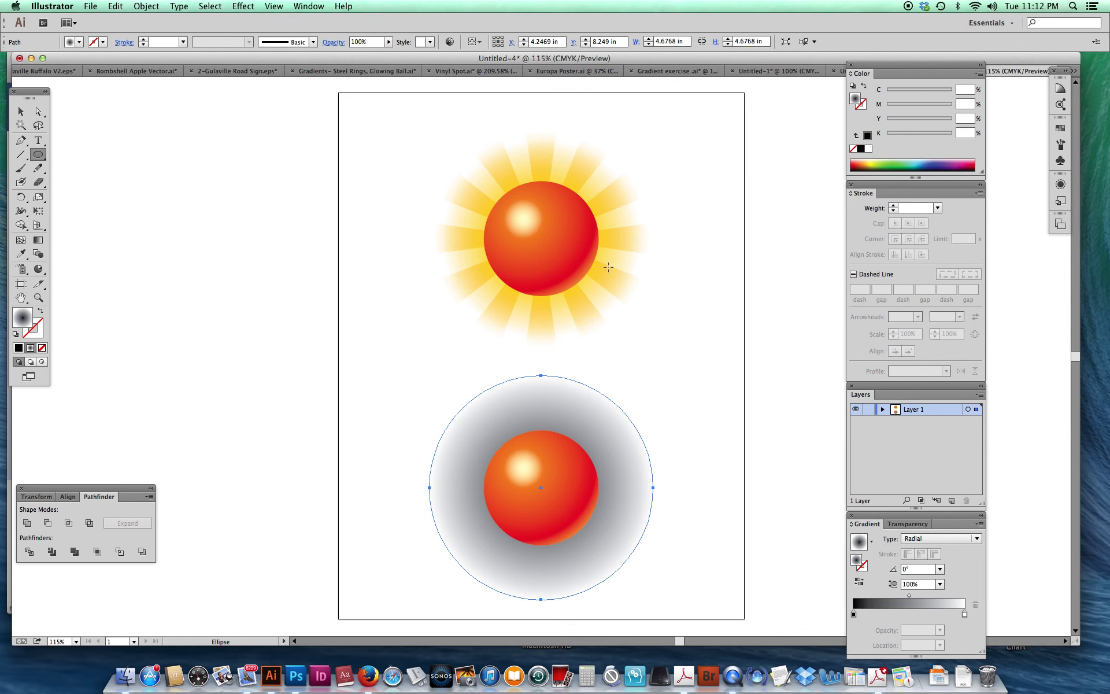
{"action": "left_click", "coordinate": [853, 614]}
{"action": "left_click_drag", "start_coordinate": [853, 615], "coordinate": [897, 614]}
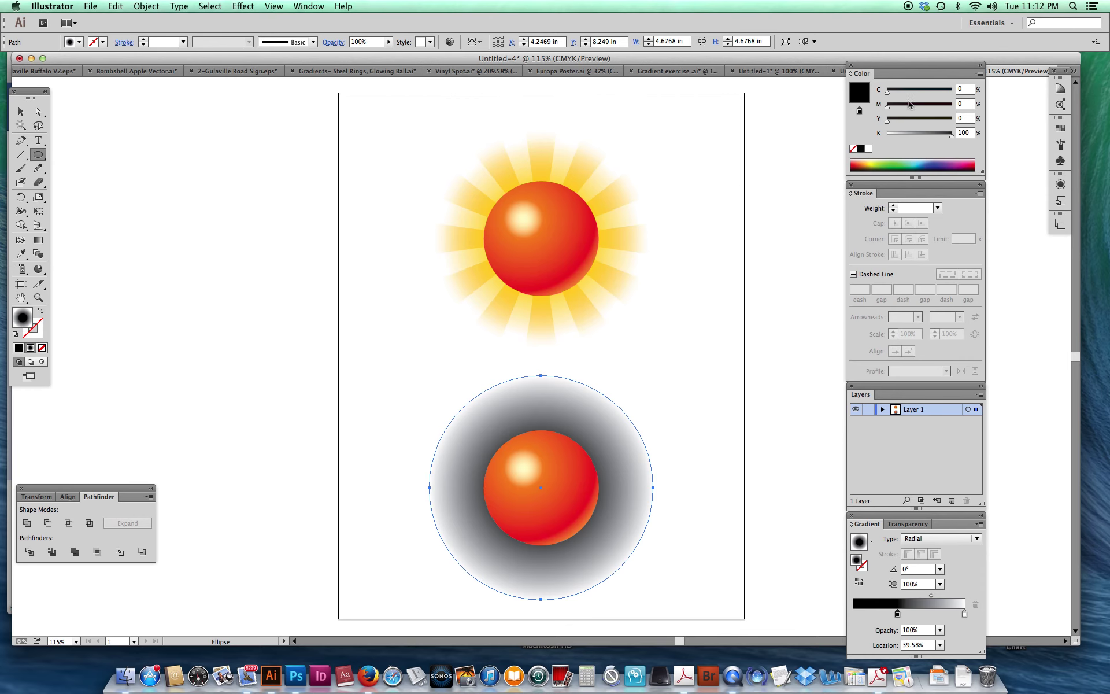
Step: Recolour the inner gradient stop to yellow, C 0, M 11, Y 72, K 0, and move it to about 55% location
{"action": "left_click_drag", "start_coordinate": [951, 139], "coordinate": [899, 109]}
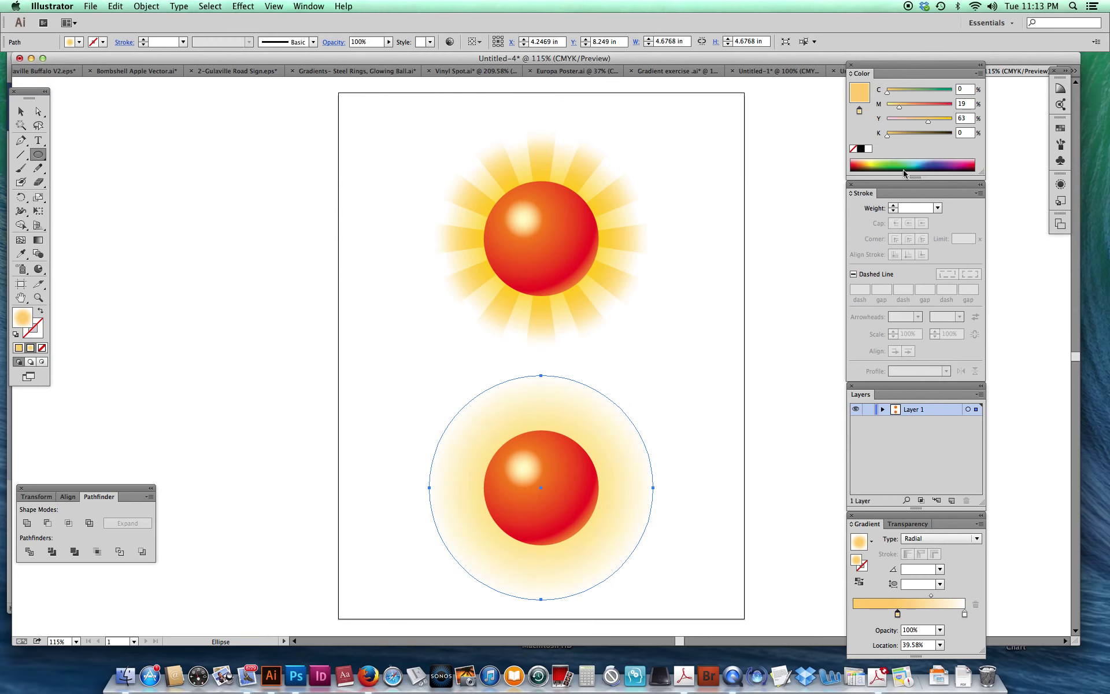
{"action": "left_click_drag", "start_coordinate": [898, 614], "coordinate": [912, 614]}
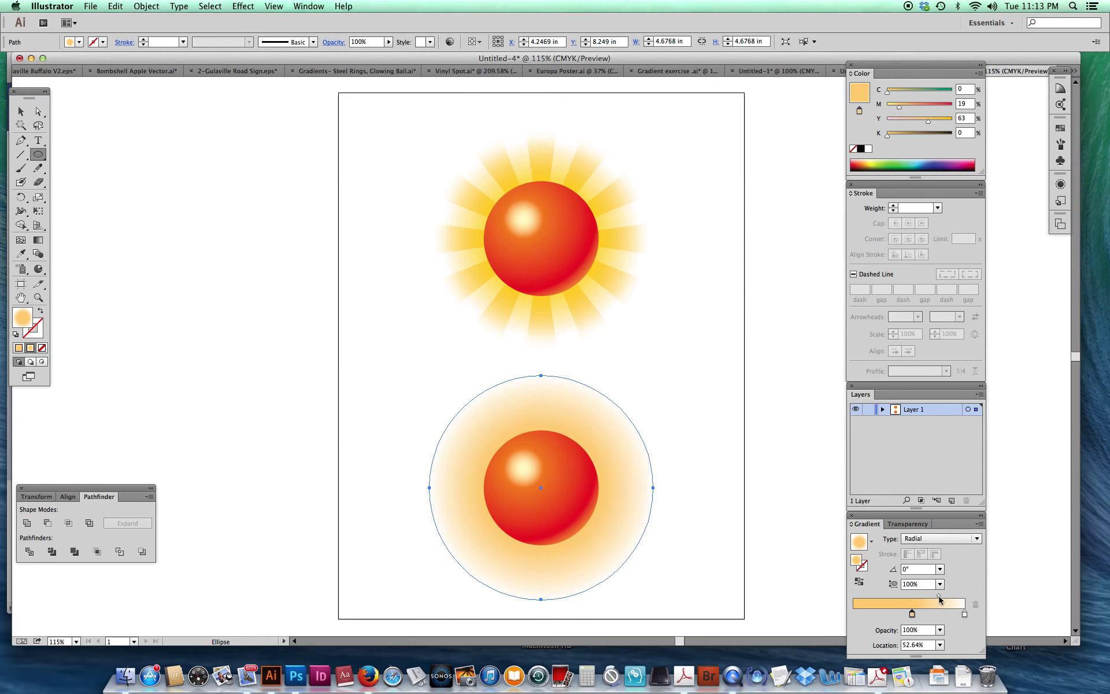
{"action": "left_click_drag", "start_coordinate": [912, 615], "coordinate": [914, 615]}
{"action": "left_click_drag", "start_coordinate": [899, 108], "coordinate": [894, 107]}
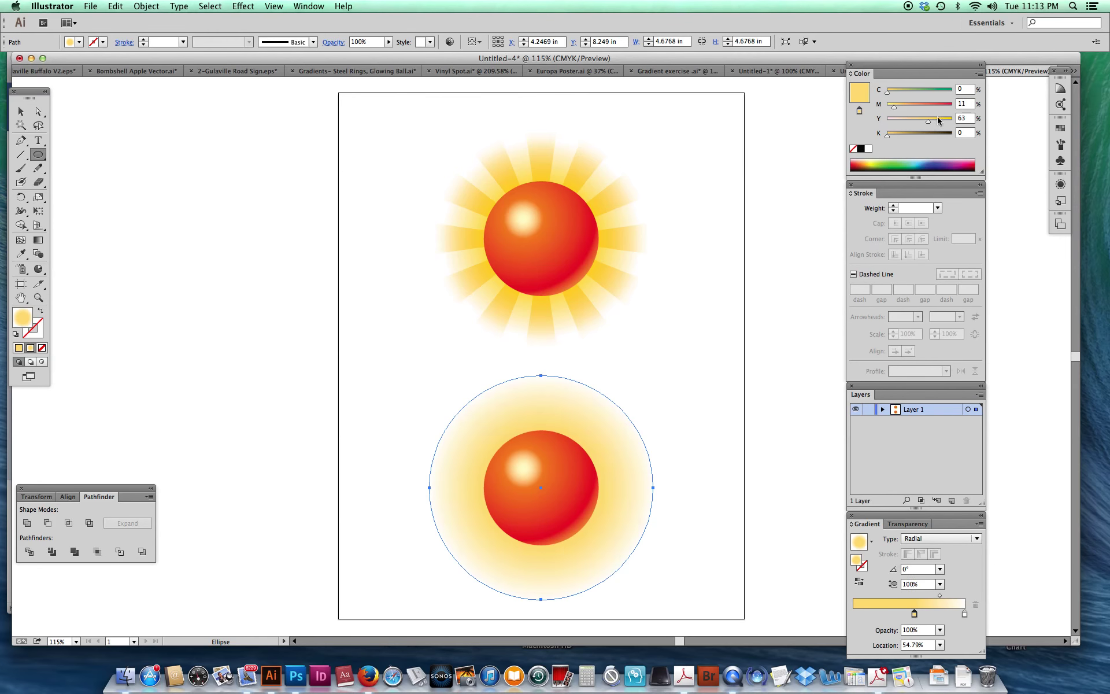
{"action": "left_click", "coordinate": [934, 119]}
Step: Duplicate the yellow stop to about 94% with 0% opacity, shift the gradient midpoint to about 56%, and deselect the glow
{"action": "left_click_drag", "start_coordinate": [914, 615], "coordinate": [960, 617]}
{"action": "left_click", "coordinate": [942, 630]}
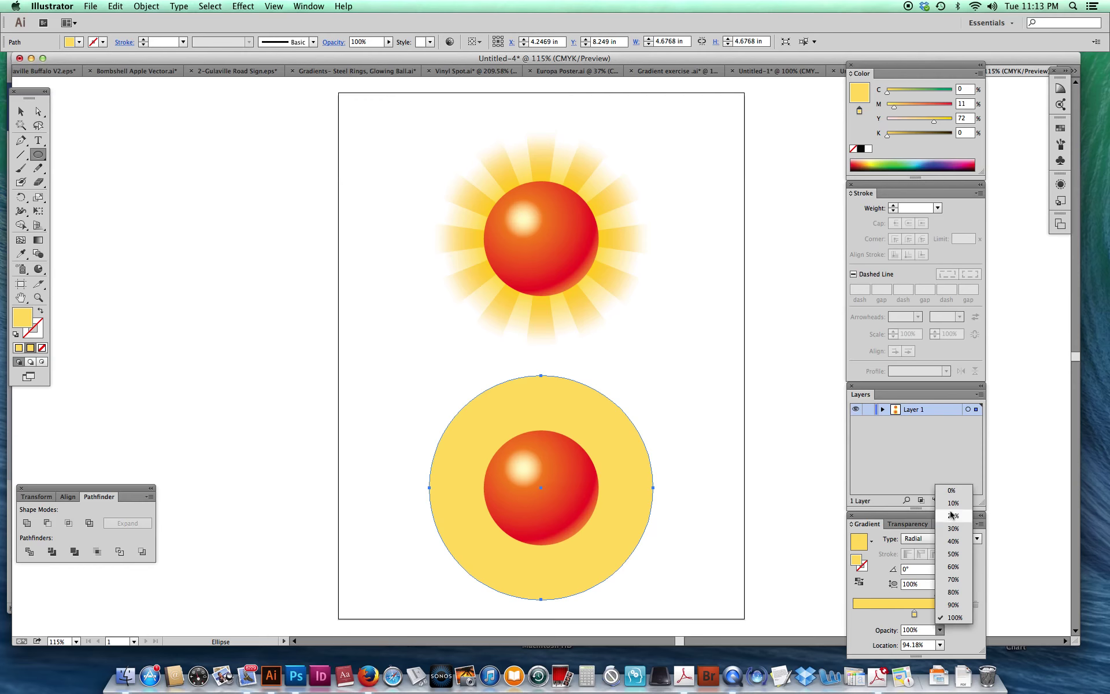
{"action": "left_click", "coordinate": [951, 490]}
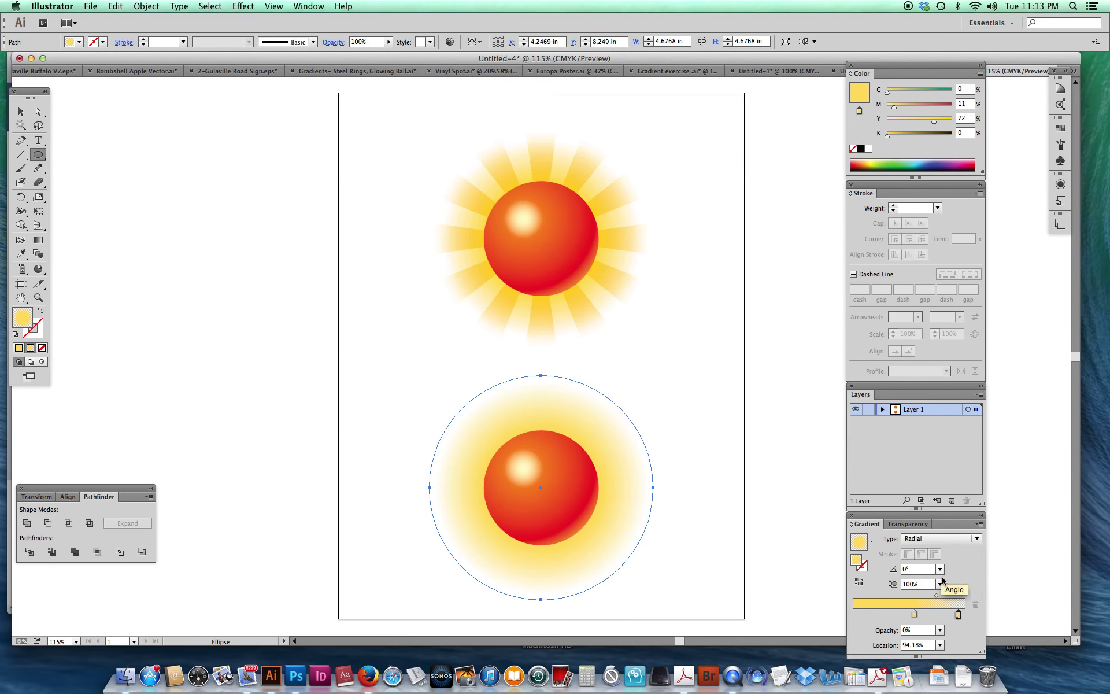
{"action": "left_click_drag", "start_coordinate": [936, 595], "coordinate": [939, 597]}
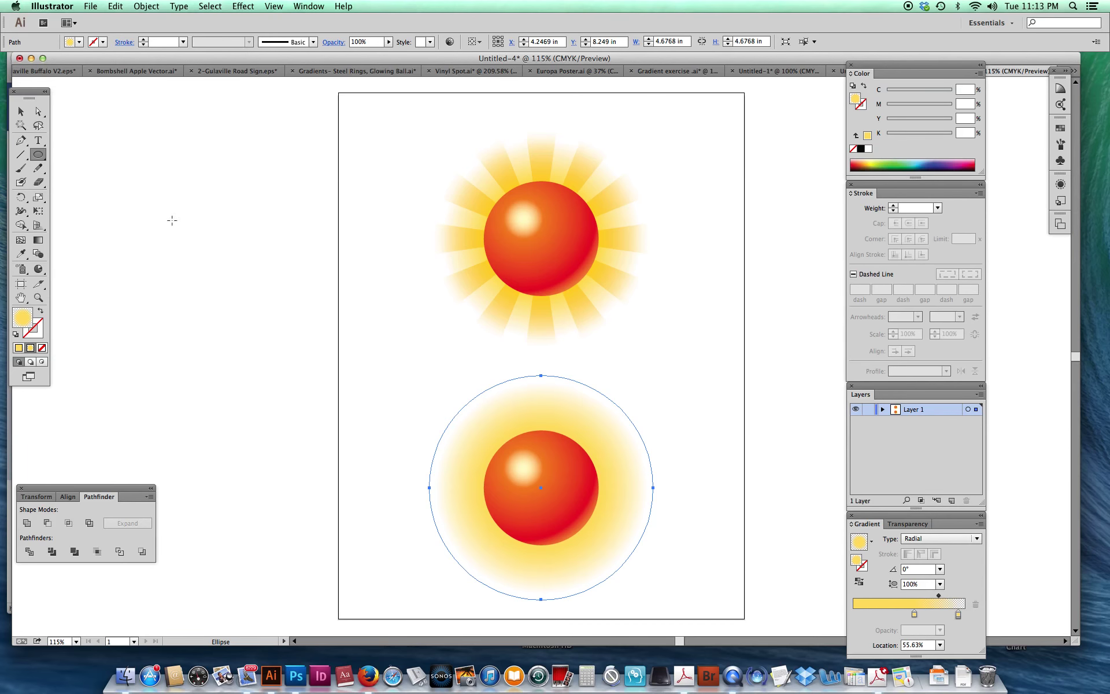
{"action": "left_click", "coordinate": [22, 113]}
{"action": "left_click", "coordinate": [443, 109]}
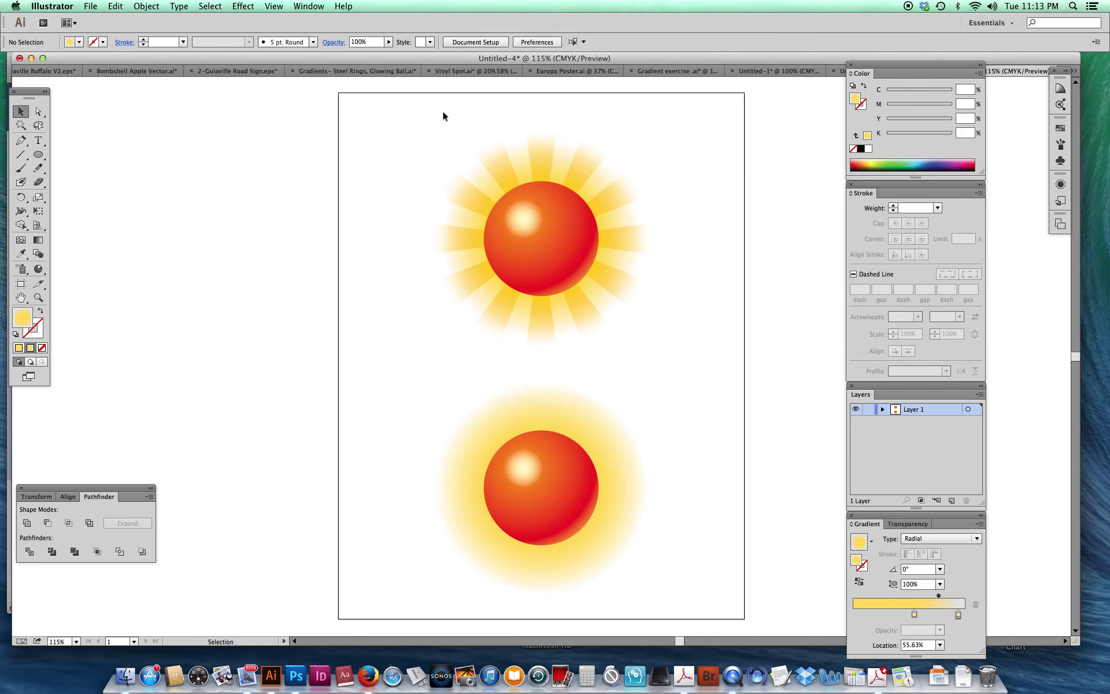
Step: Create a black-filled polygon with 3 sides and a 1 in radius on the artboard, beside the two suns
{"action": "left_click", "coordinate": [861, 148]}
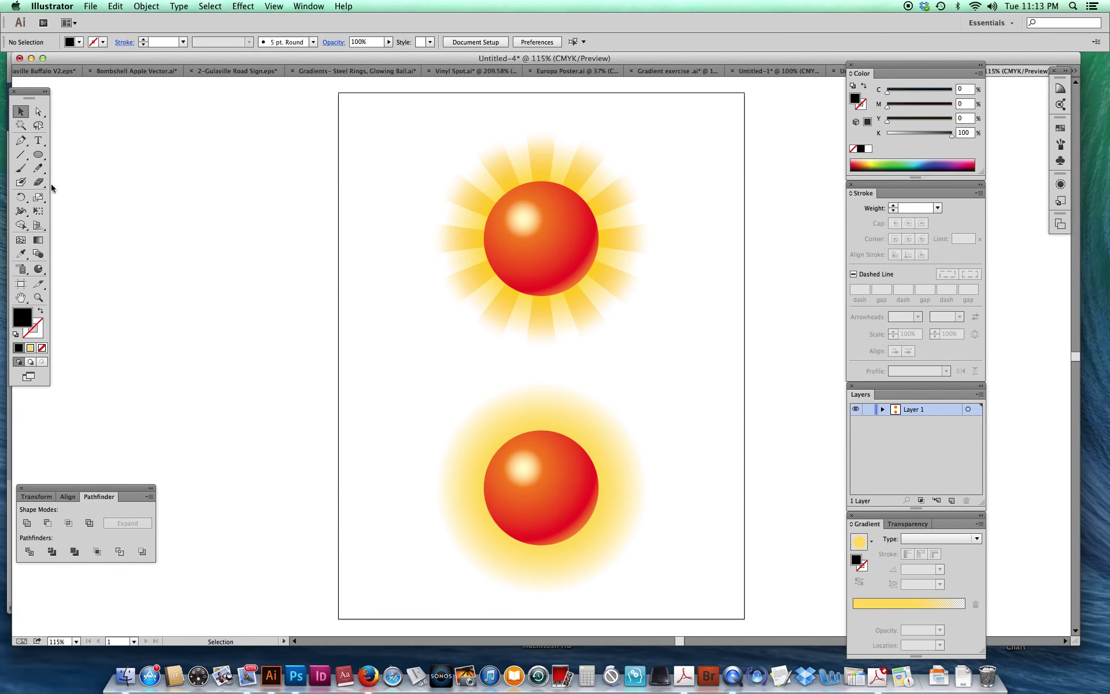
{"action": "left_click", "coordinate": [40, 156]}
{"action": "left_click_drag", "start_coordinate": [40, 157], "coordinate": [93, 195]}
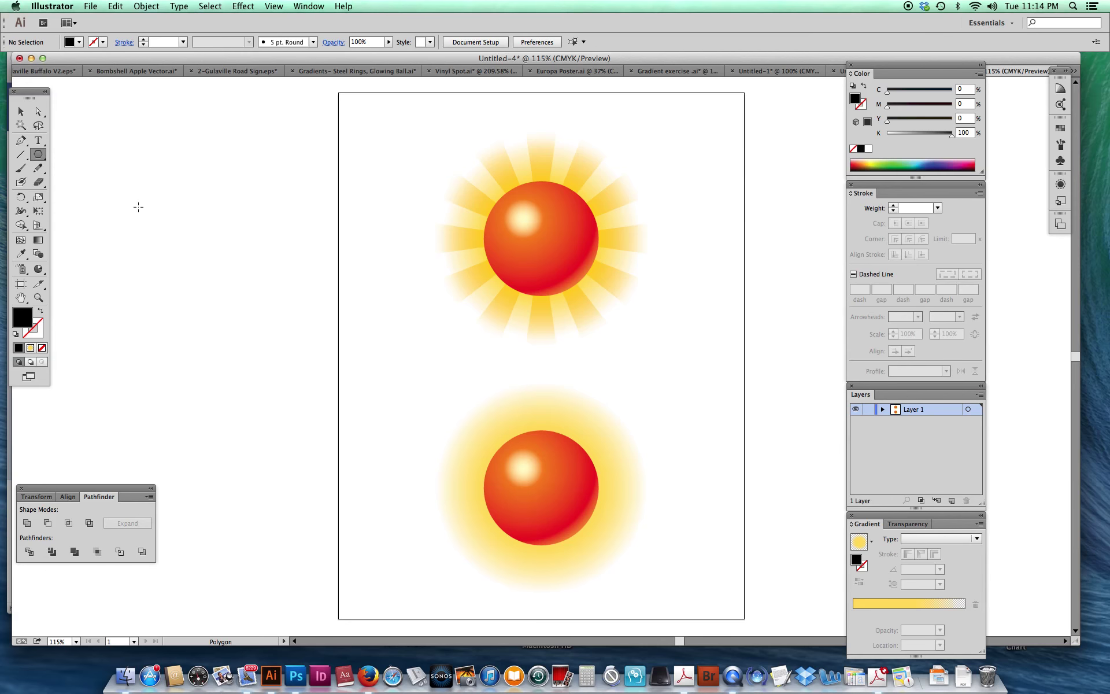
{"action": "left_click", "coordinate": [399, 350]}
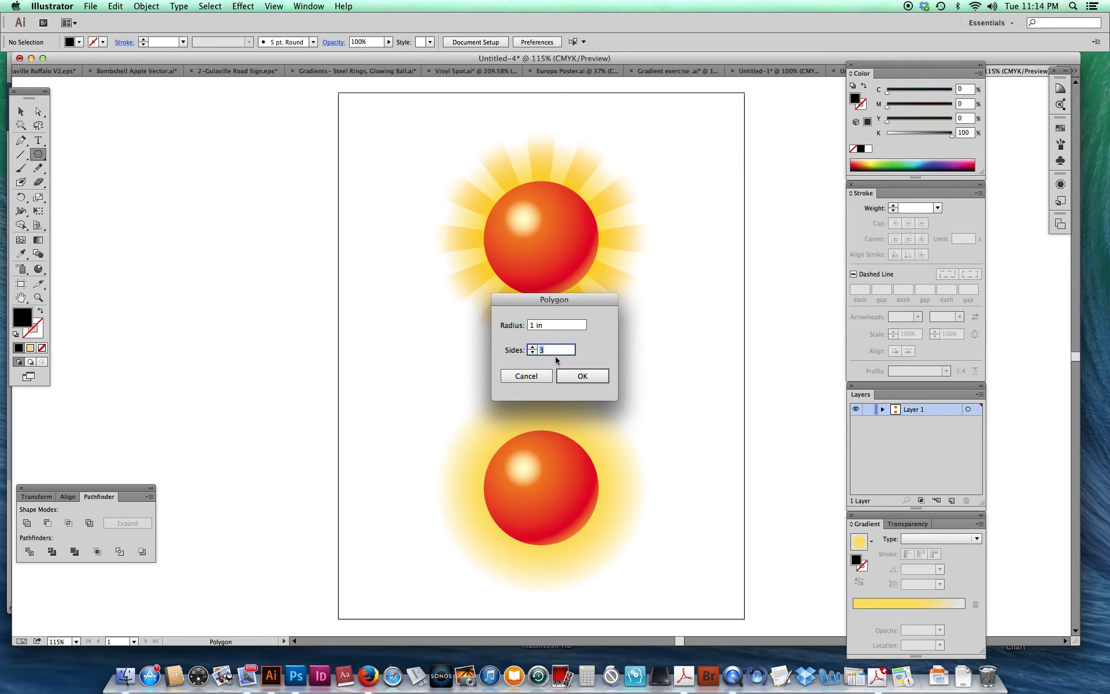
{"action": "left_click", "coordinate": [583, 376]}
{"action": "left_click", "coordinate": [584, 375]}
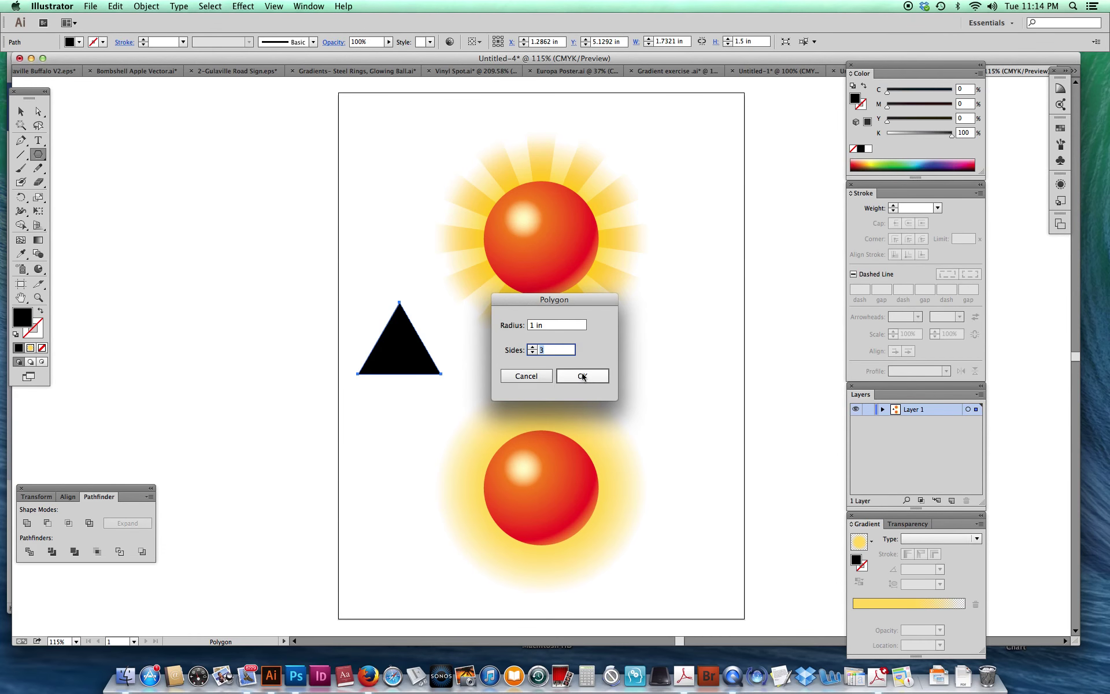
{"action": "left_click", "coordinate": [538, 376]}
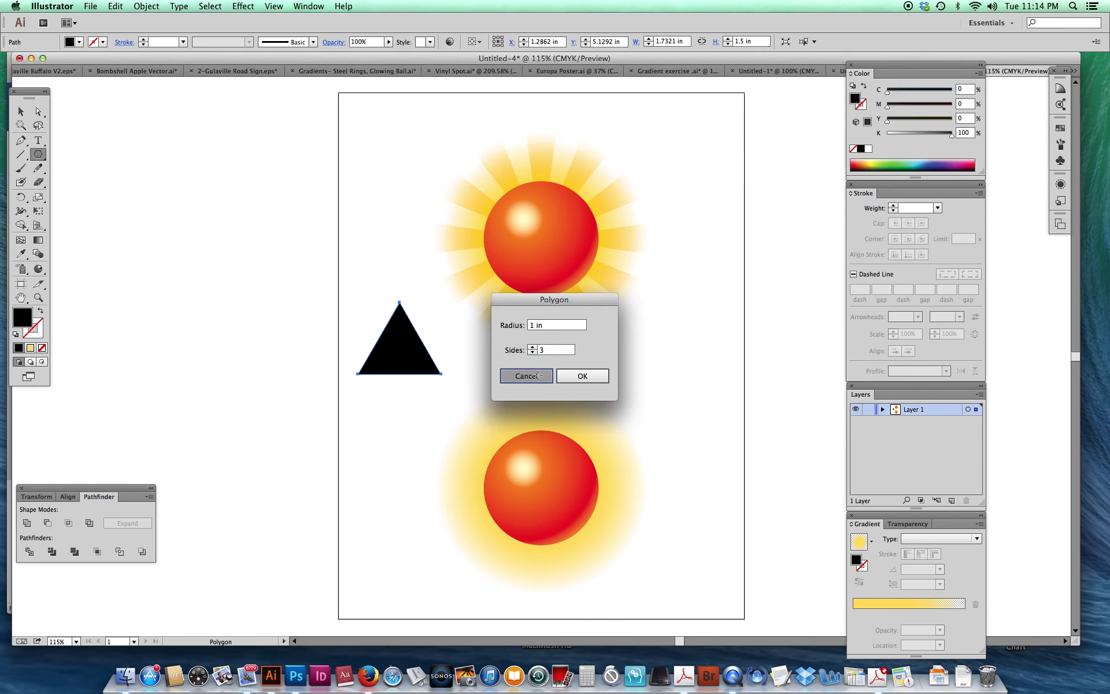
Step: Turn the triangle upside down and scale it into a narrow wedge about 0.62 in wide and 2.97 in tall
{"action": "left_click", "coordinate": [21, 111]}
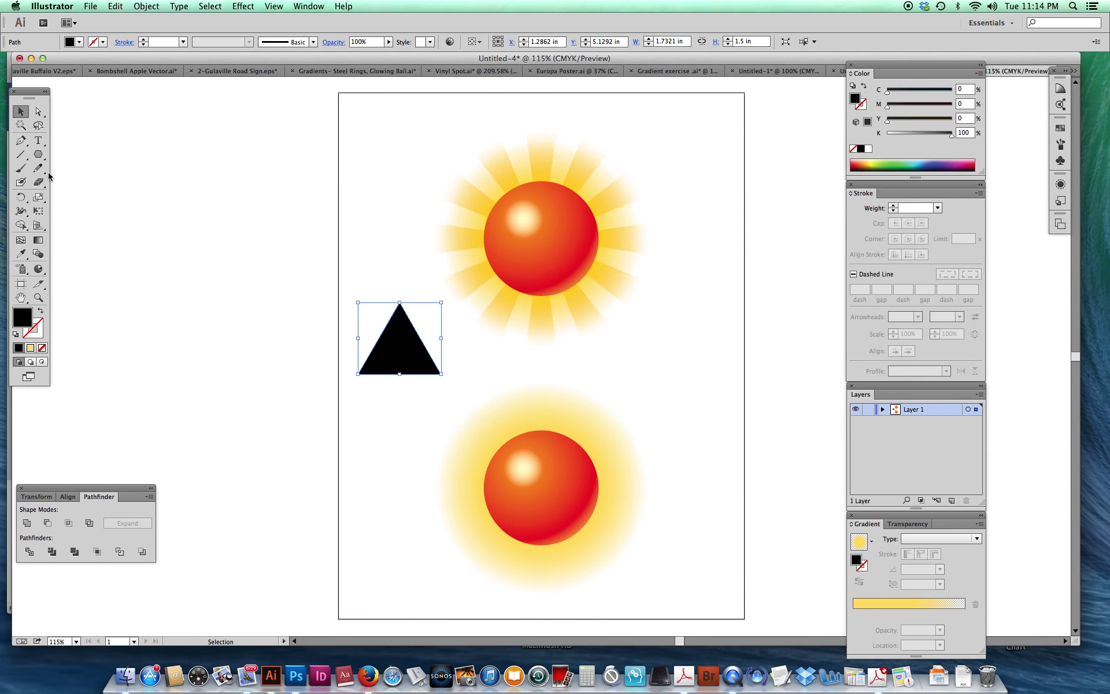
{"action": "left_click", "coordinate": [451, 309]}
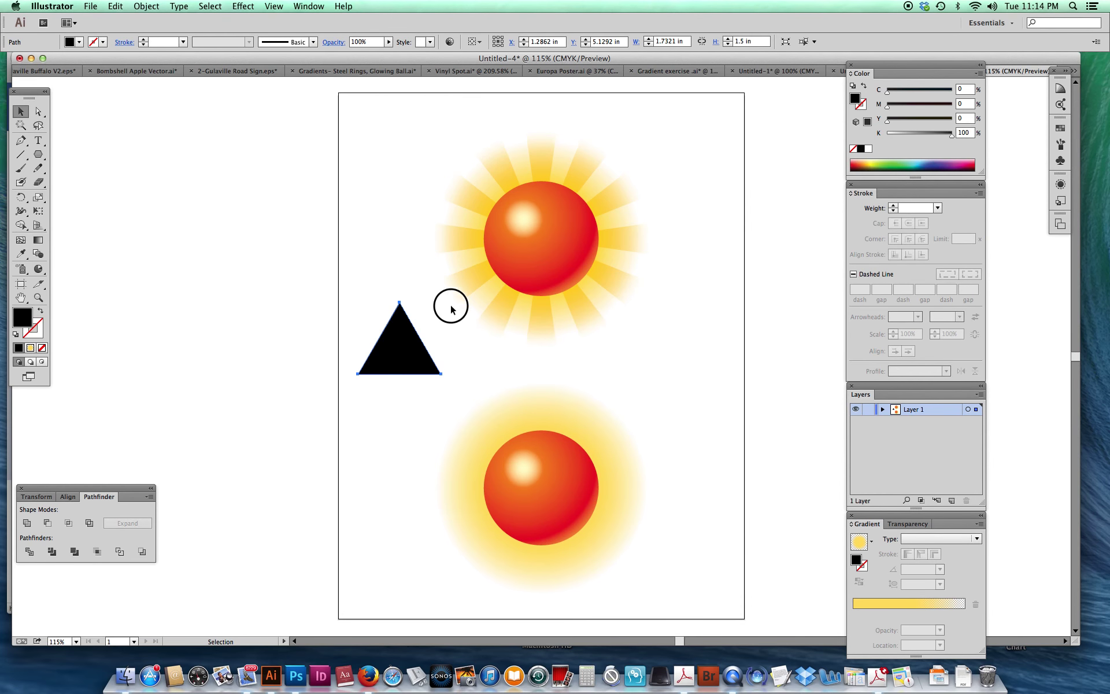
{"action": "left_click_drag", "start_coordinate": [451, 308], "coordinate": [370, 377]}
{"action": "left_click", "coordinate": [38, 196]}
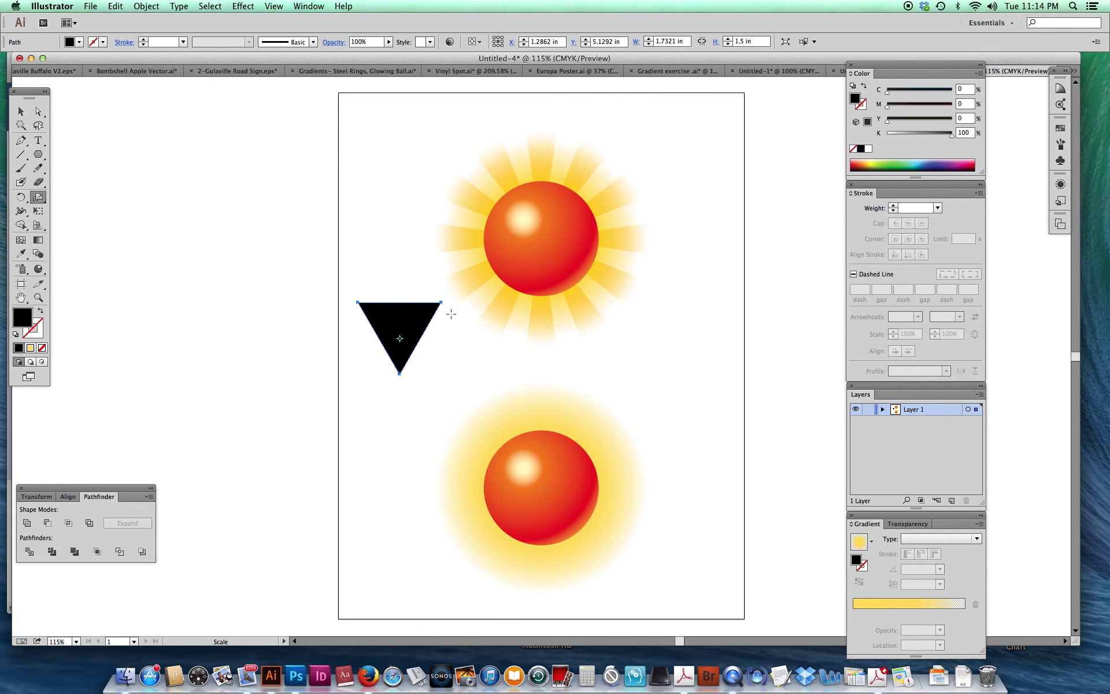
{"action": "left_click_drag", "start_coordinate": [455, 296], "coordinate": [418, 248]}
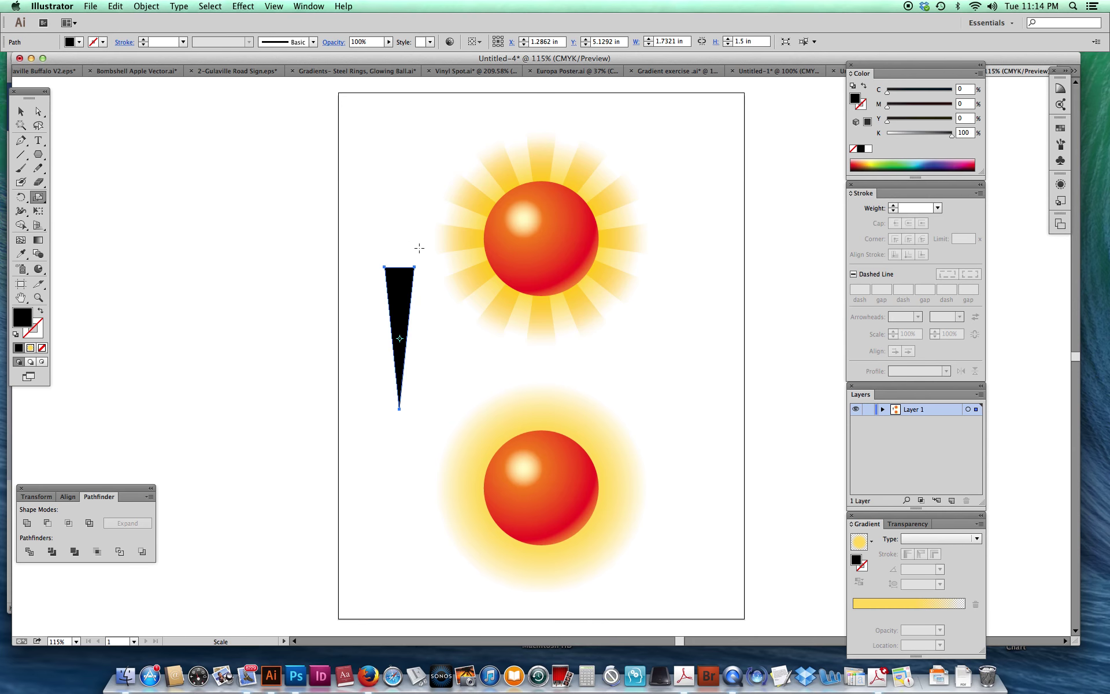
Step: In outline view, move the wedge so its bottom tip snaps to the centre of the lower ball
{"action": "key", "text": "a"}
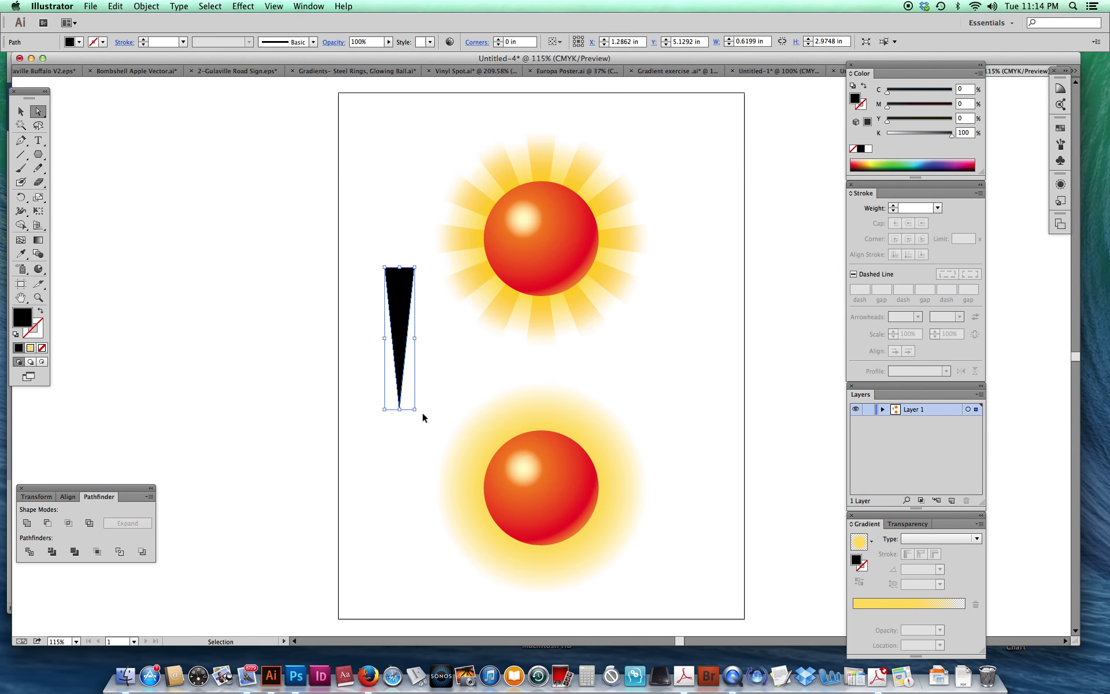
{"action": "key", "text": "super+y"}
{"action": "left_click", "coordinate": [399, 409]}
{"action": "left_click_drag", "start_coordinate": [399, 410], "coordinate": [542, 488]}
Step: Scale the wedge from its tip to about 0.58 in wide and 2.40 in tall, and return to preview
{"action": "left_click", "coordinate": [38, 197]}
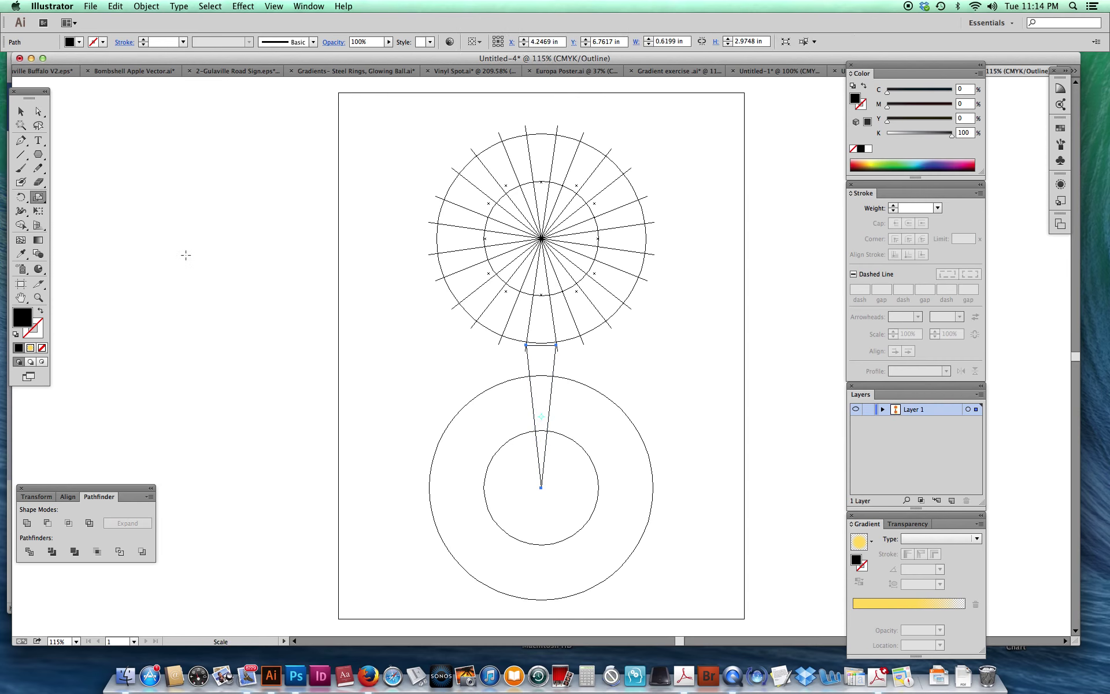
{"action": "left_click", "coordinate": [541, 487]}
{"action": "left_click_drag", "start_coordinate": [629, 336], "coordinate": [627, 363]}
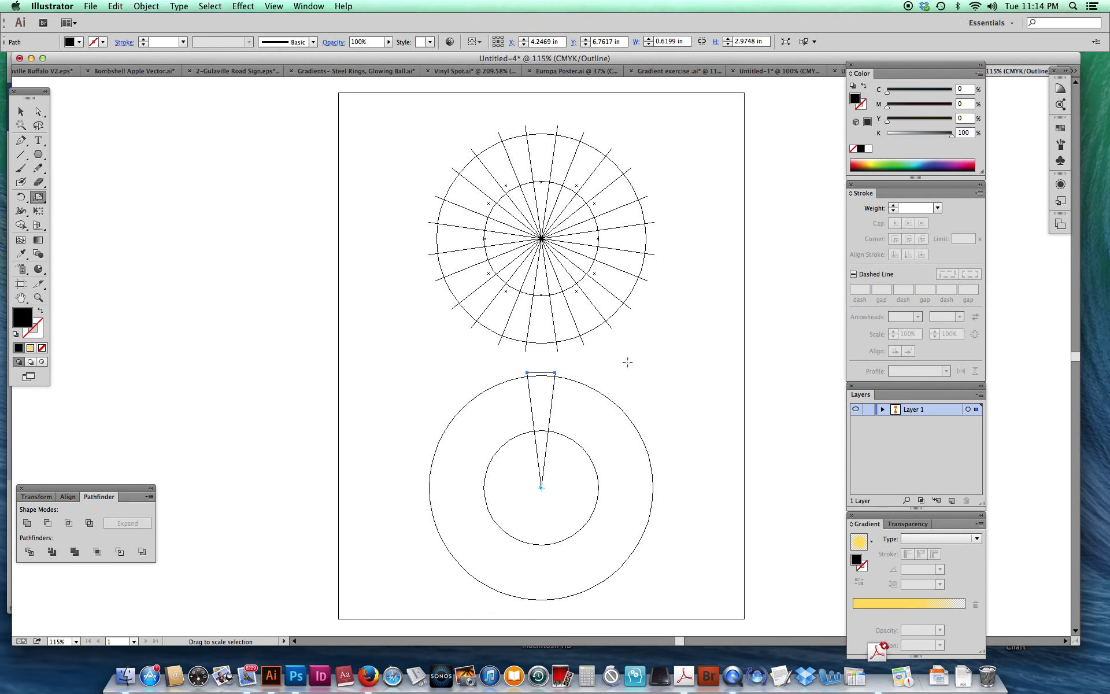
{"action": "key", "text": "super"}
{"action": "key", "text": "super+y"}
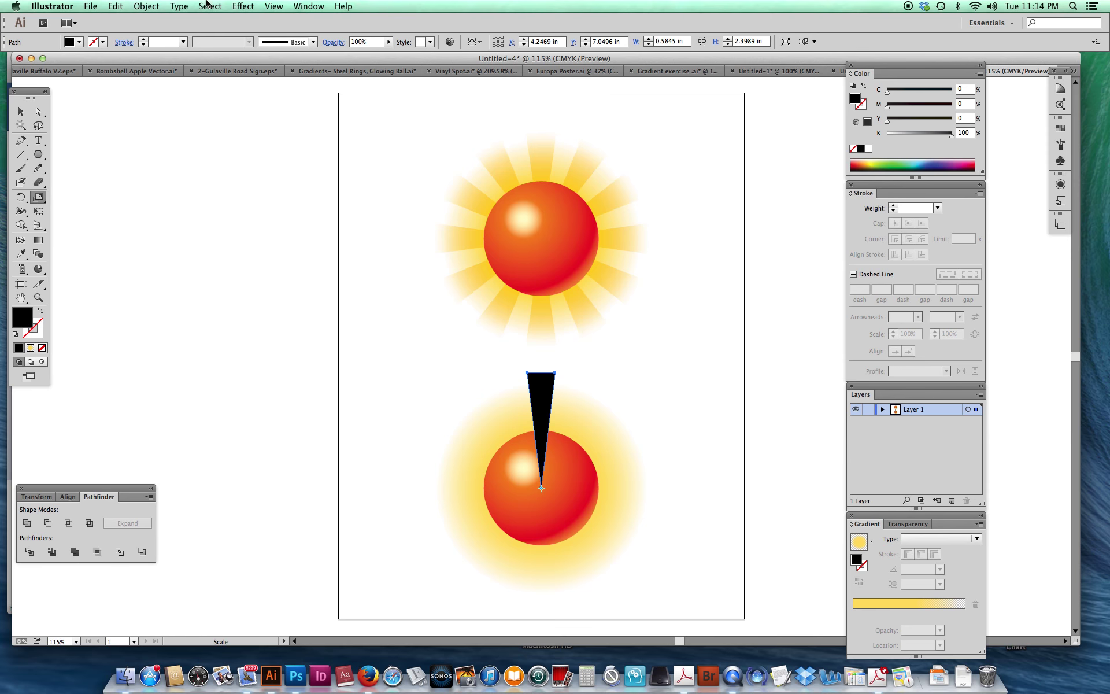
Step: Send the black wedge backward so it sits behind the lower ball but above the yellow glow
{"action": "left_click", "coordinate": [149, 6]}
{"action": "mouse_move", "coordinate": [169, 35]}
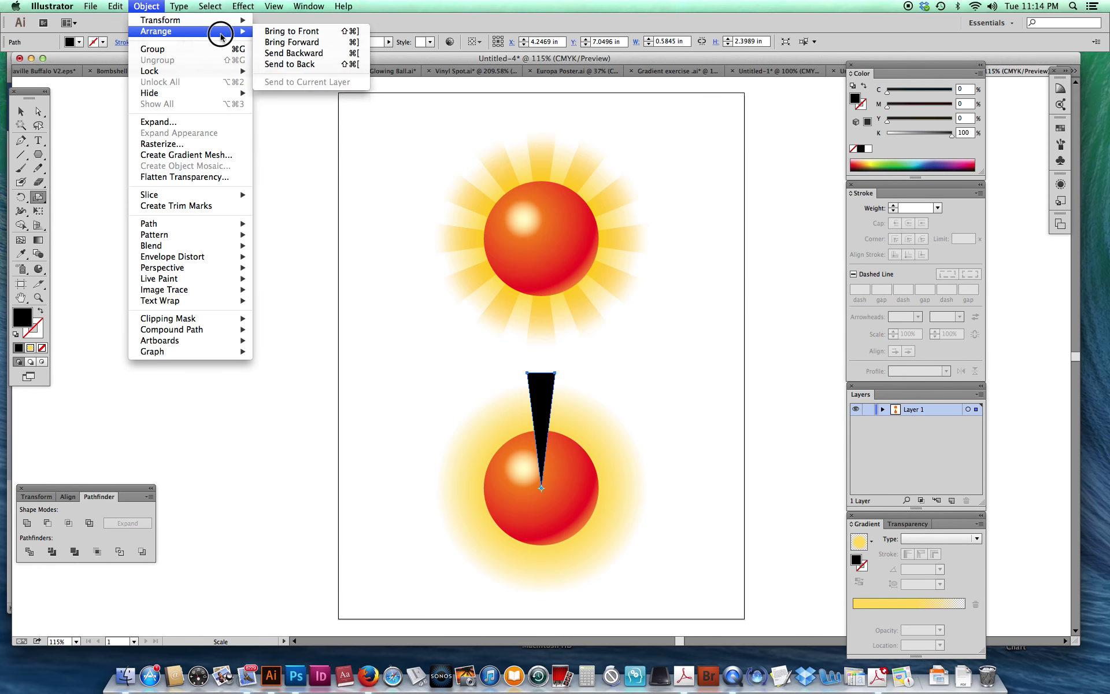
{"action": "left_click", "coordinate": [267, 53]}
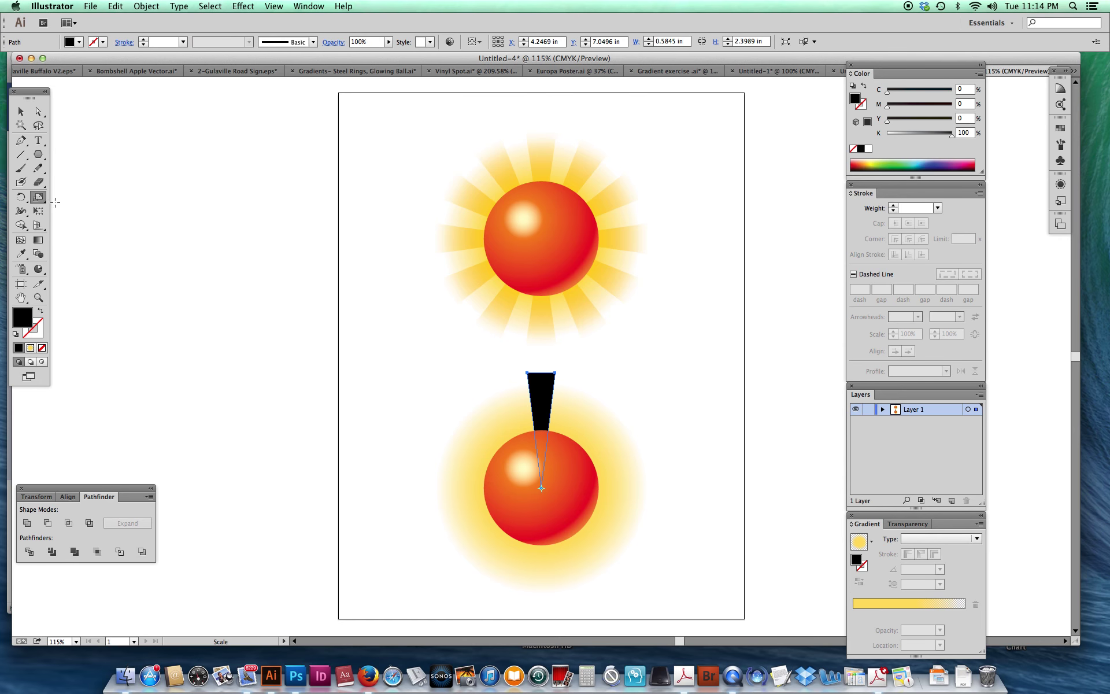
Step: Make a copy of the wedge rotated 30° around the lower ball's centre
{"action": "left_click", "coordinate": [20, 197]}
{"action": "left_click", "coordinate": [542, 489], "text": "alt"}
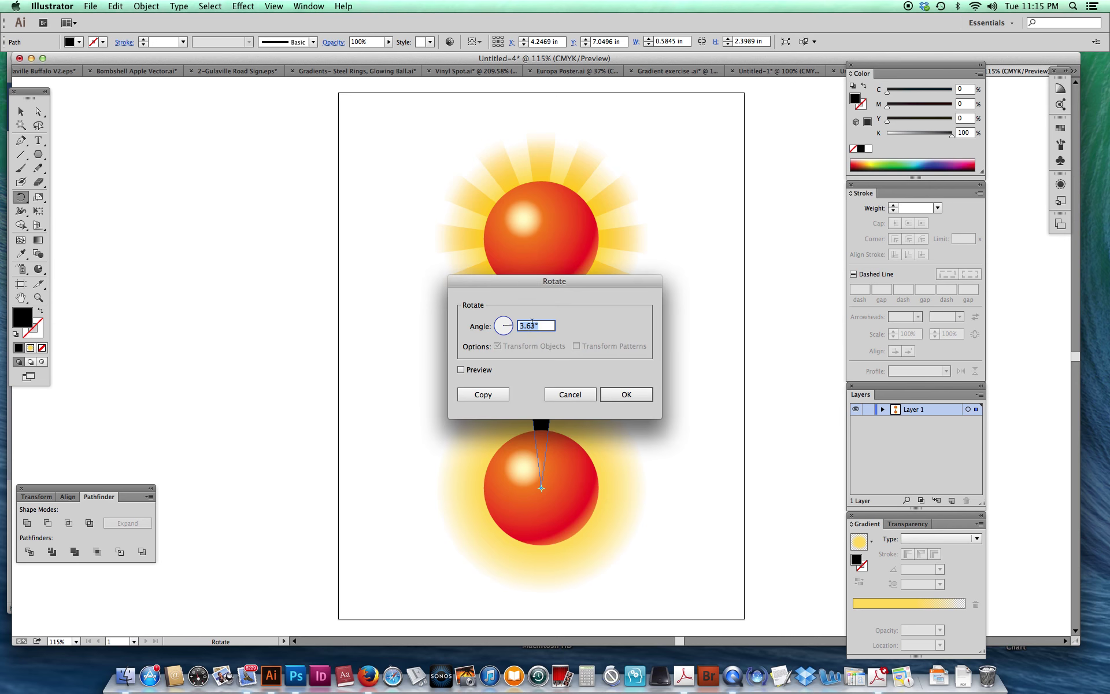
{"action": "type", "text": "30"}
{"action": "left_click_drag", "start_coordinate": [640, 280], "coordinate": [825, 225]}
{"action": "left_click", "coordinate": [646, 315]}
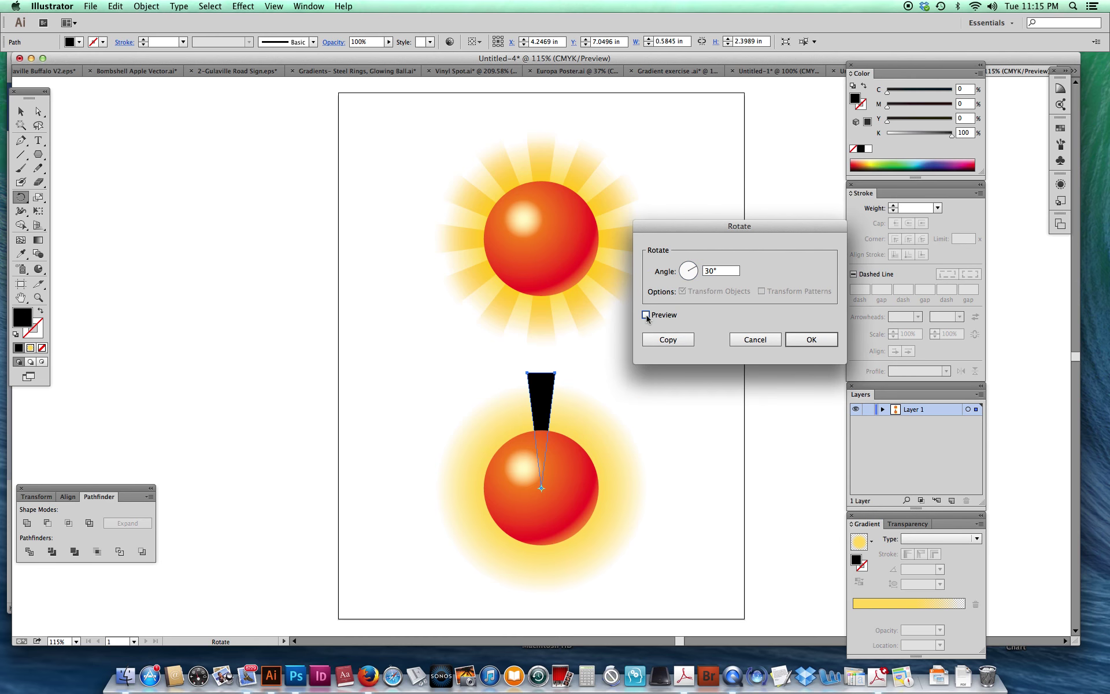
{"action": "left_click", "coordinate": [645, 314]}
{"action": "left_click", "coordinate": [682, 344]}
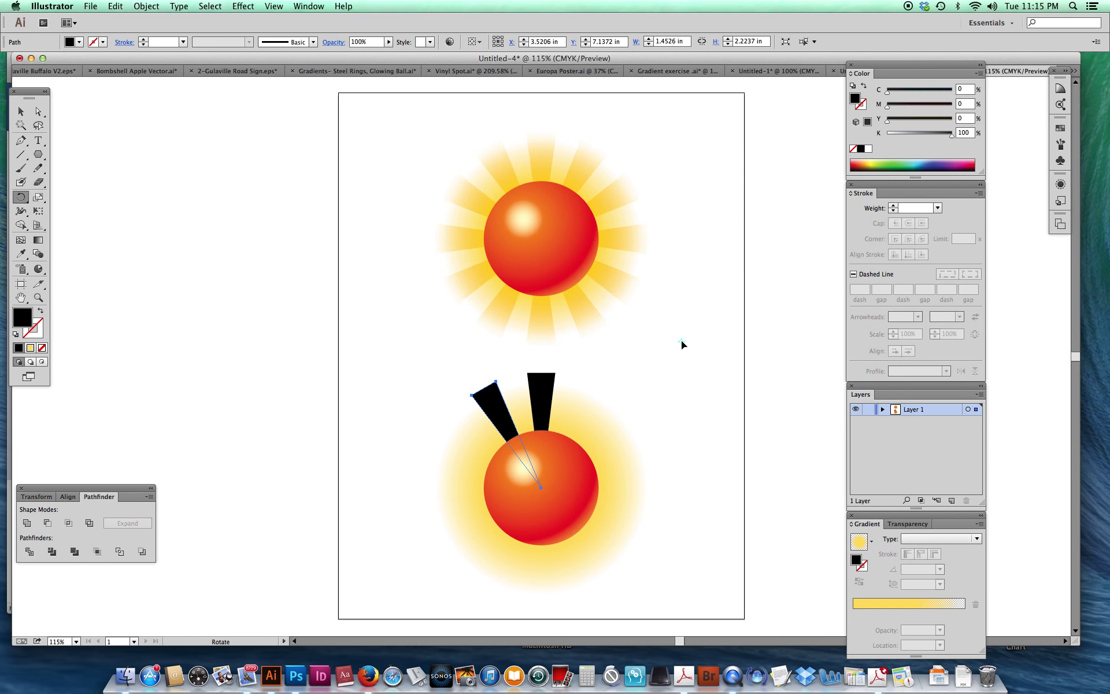
Step: Repeat the rotated copy ten times to complete a ring of 12 wedges around the lower ball
{"action": "key", "text": "super+d"}
{"action": "key", "text": "super+d"}
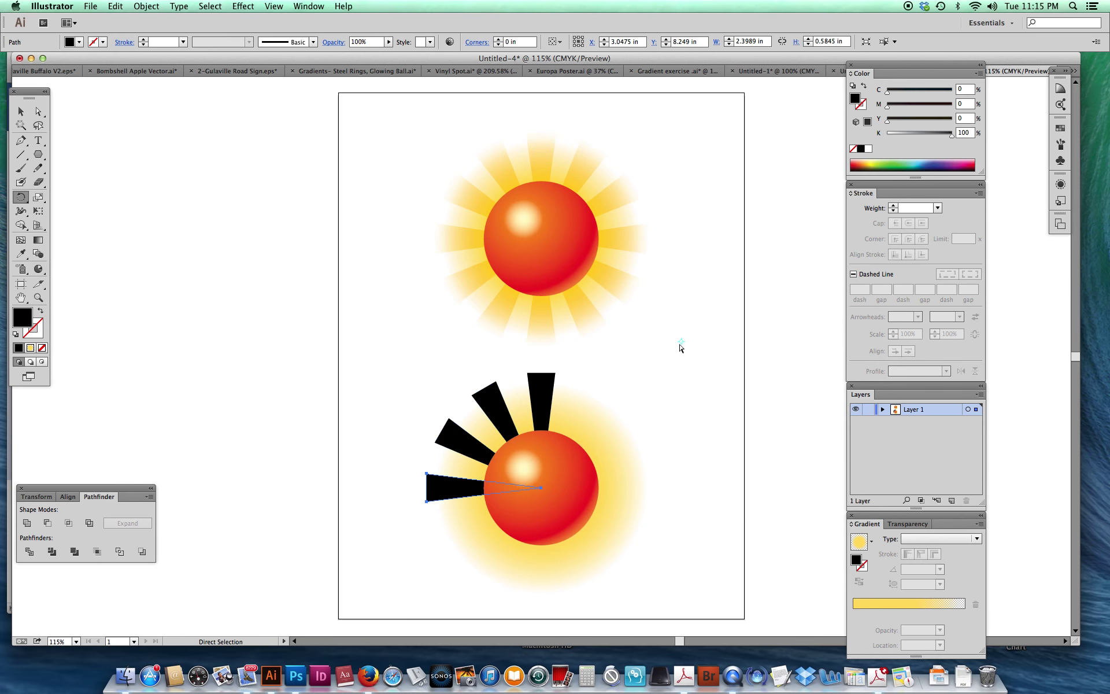
{"action": "key", "text": "super+d"}
{"action": "key", "text": "super+d"}
{"action": "key", "text": "super+d"}
{"action": "key", "text": "super+d"}
{"action": "key", "text": "super+d"}
{"action": "key", "text": "super+d"}
{"action": "key", "text": "super+d"}
{"action": "key", "text": "super+d"}
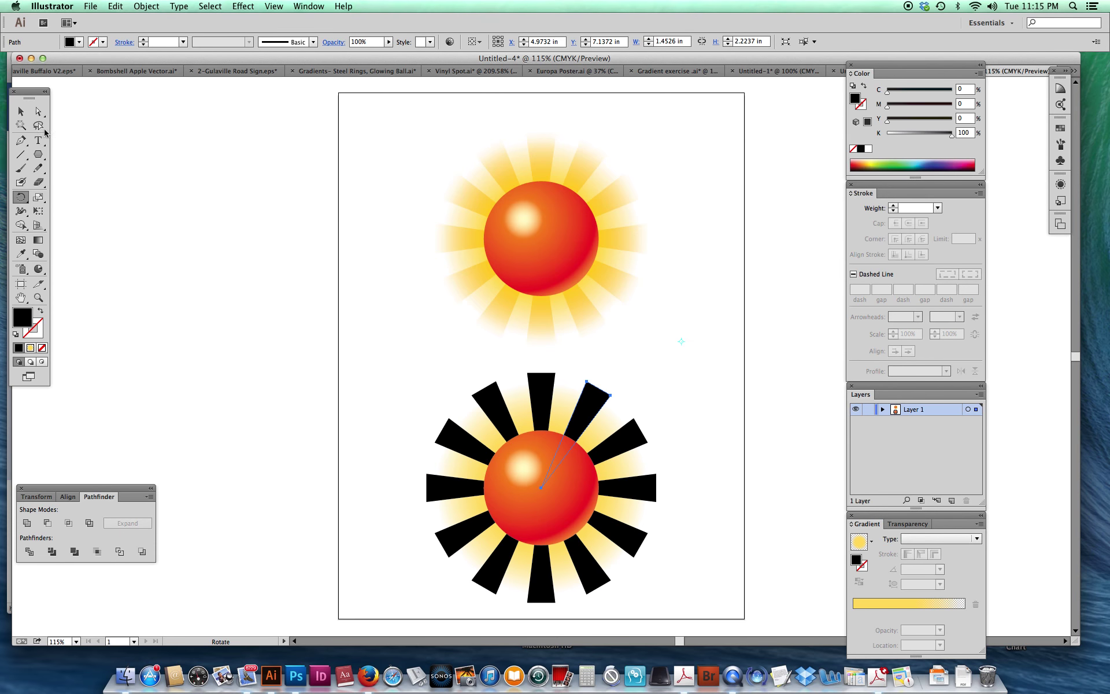
Step: Select all the wedges sharing the same black fill colour and combine them into one compound path
{"action": "key", "text": "v"}
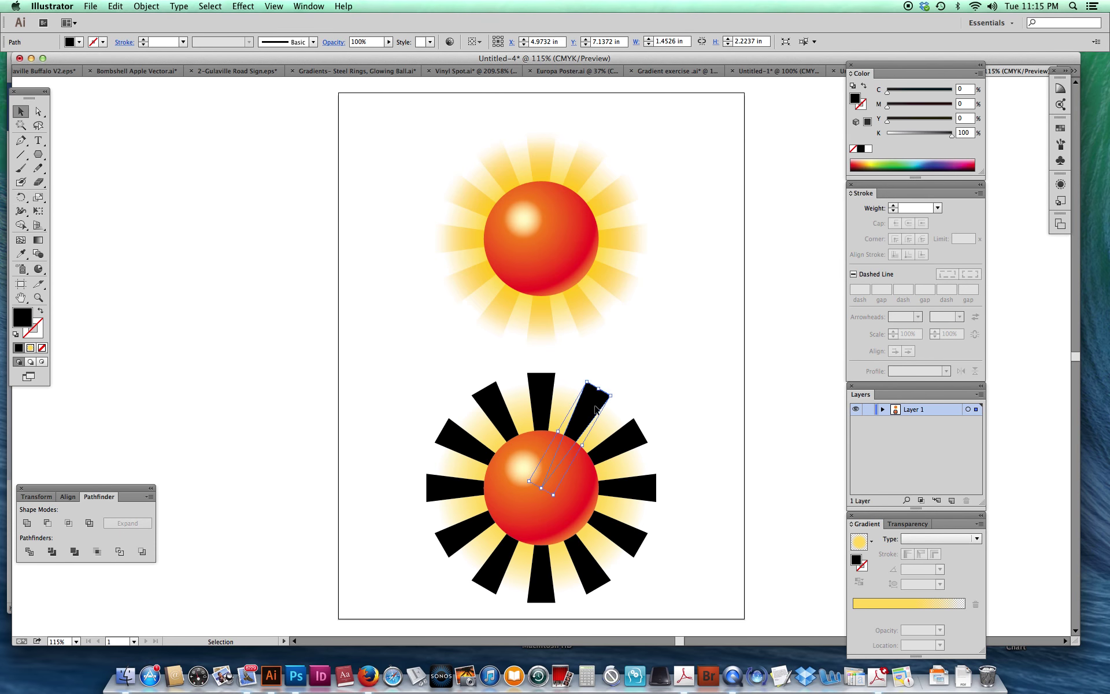
{"action": "left_click", "coordinate": [214, 7]}
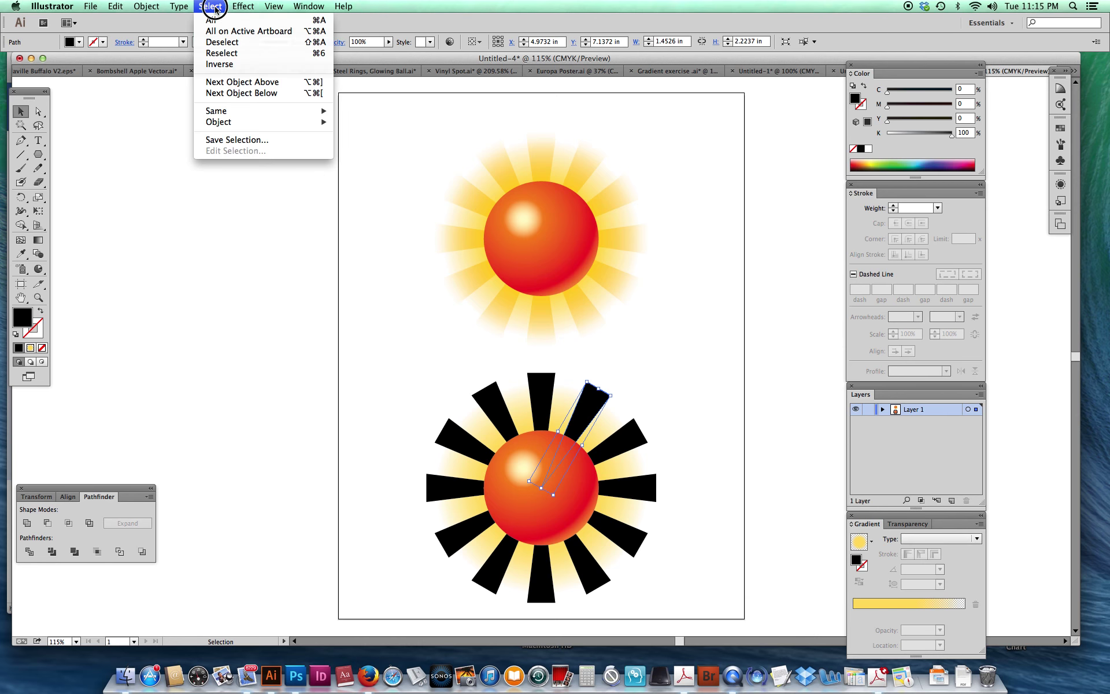
{"action": "mouse_move", "coordinate": [236, 110]}
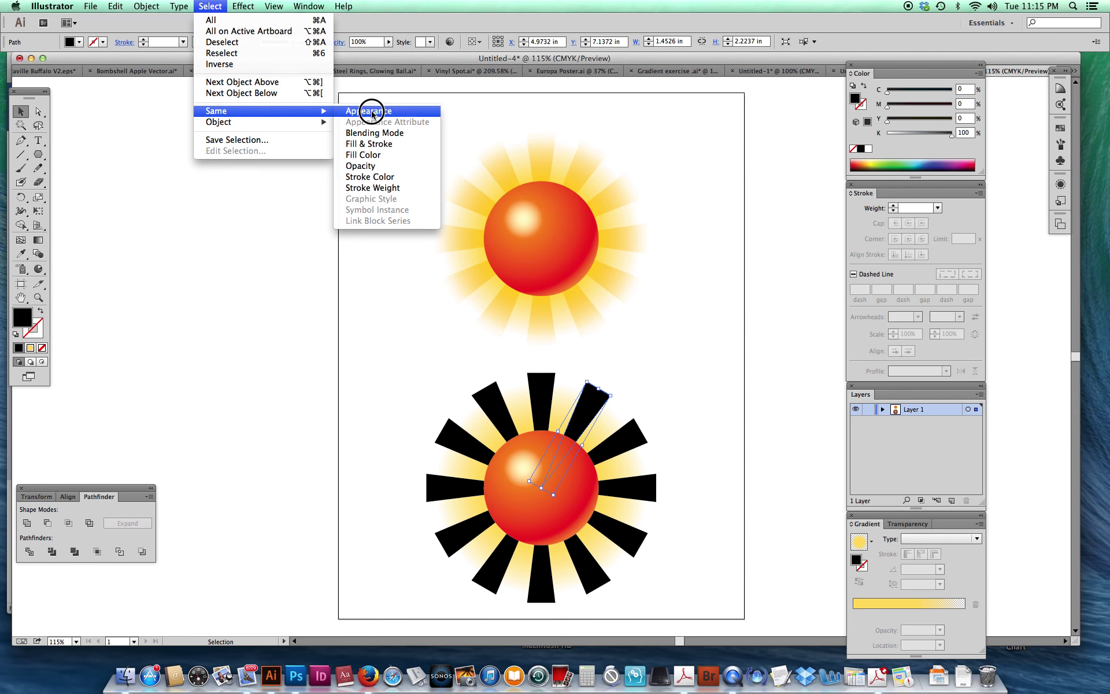
{"action": "left_click", "coordinate": [380, 154]}
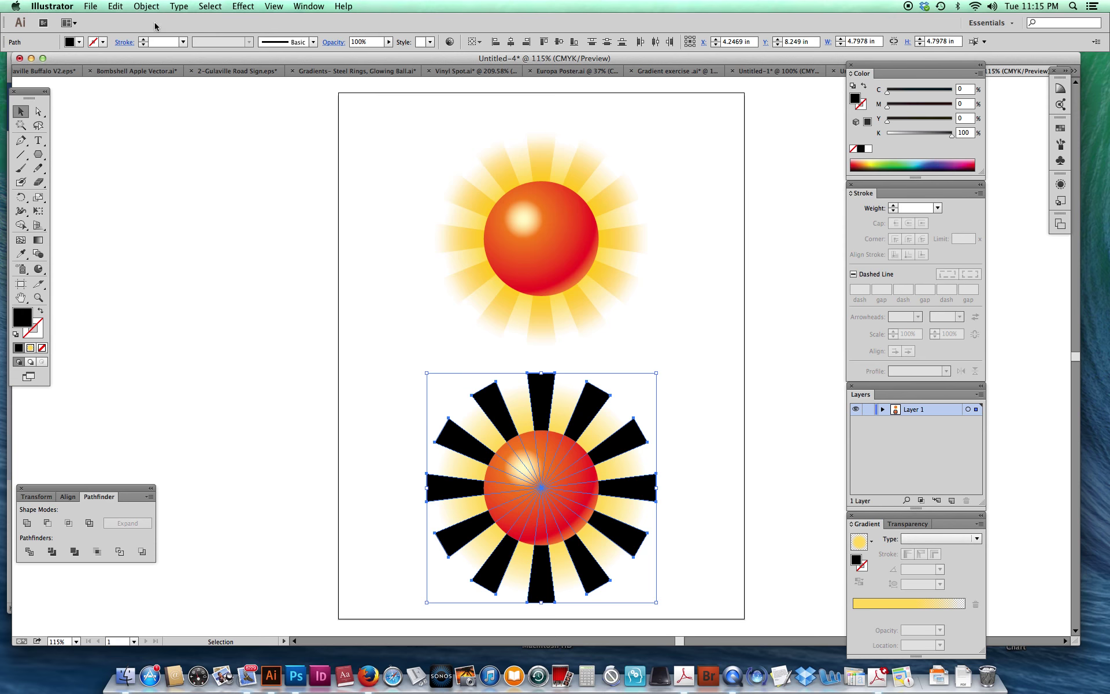
{"action": "left_click", "coordinate": [146, 7]}
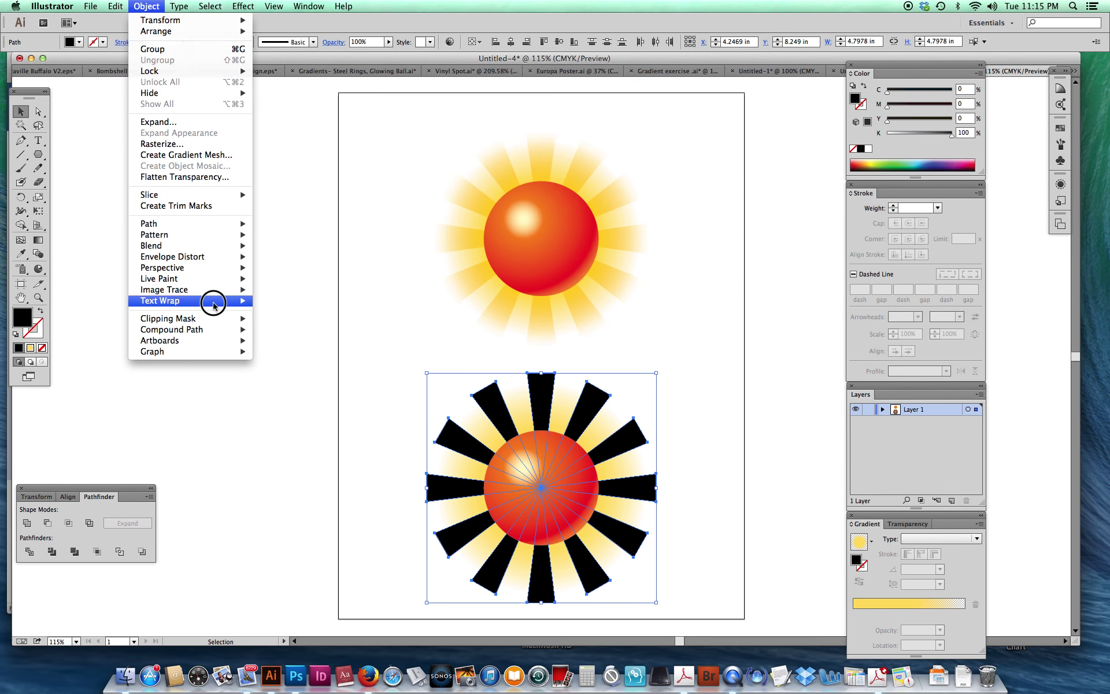
{"action": "mouse_move", "coordinate": [215, 333]}
{"action": "left_click", "coordinate": [277, 330]}
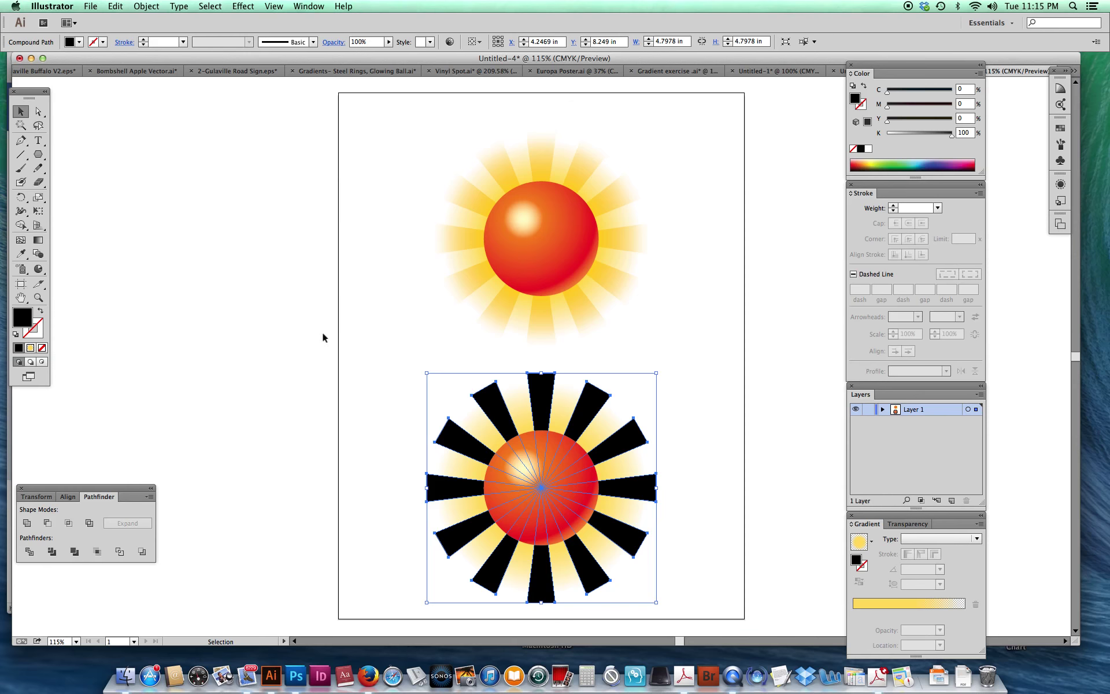
Step: Sample the yellow glow's radial gradient onto the compound wedges, and recolour its opaque yellow stop to M 21%, Y 73%
{"action": "left_click", "coordinate": [25, 254]}
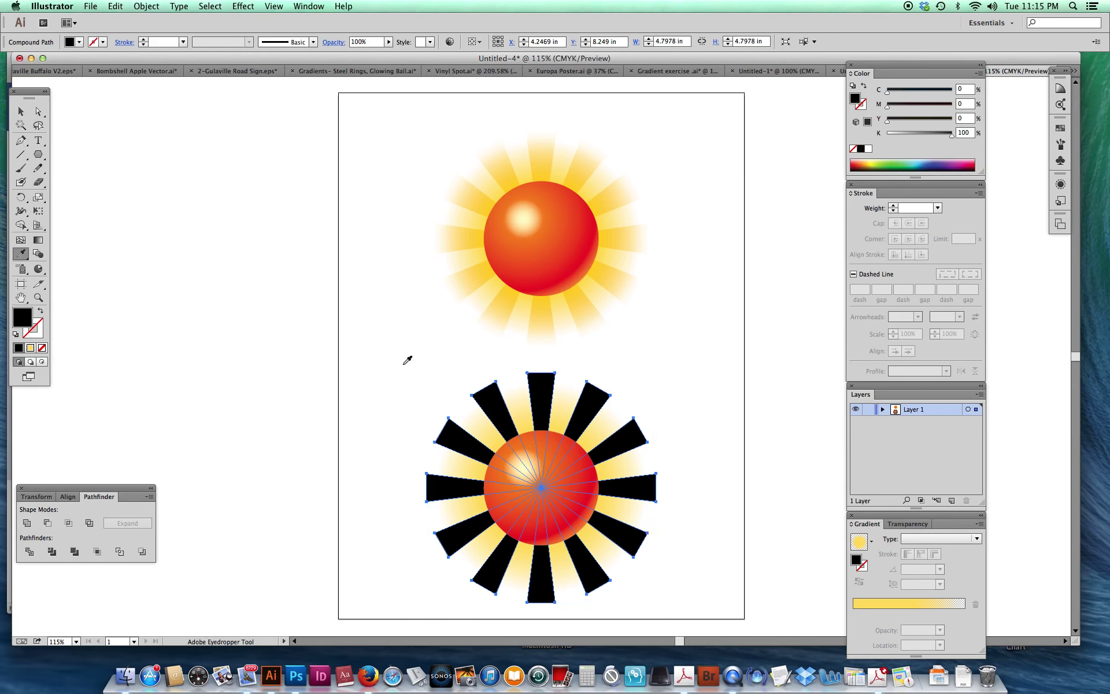
{"action": "left_click", "coordinate": [531, 411]}
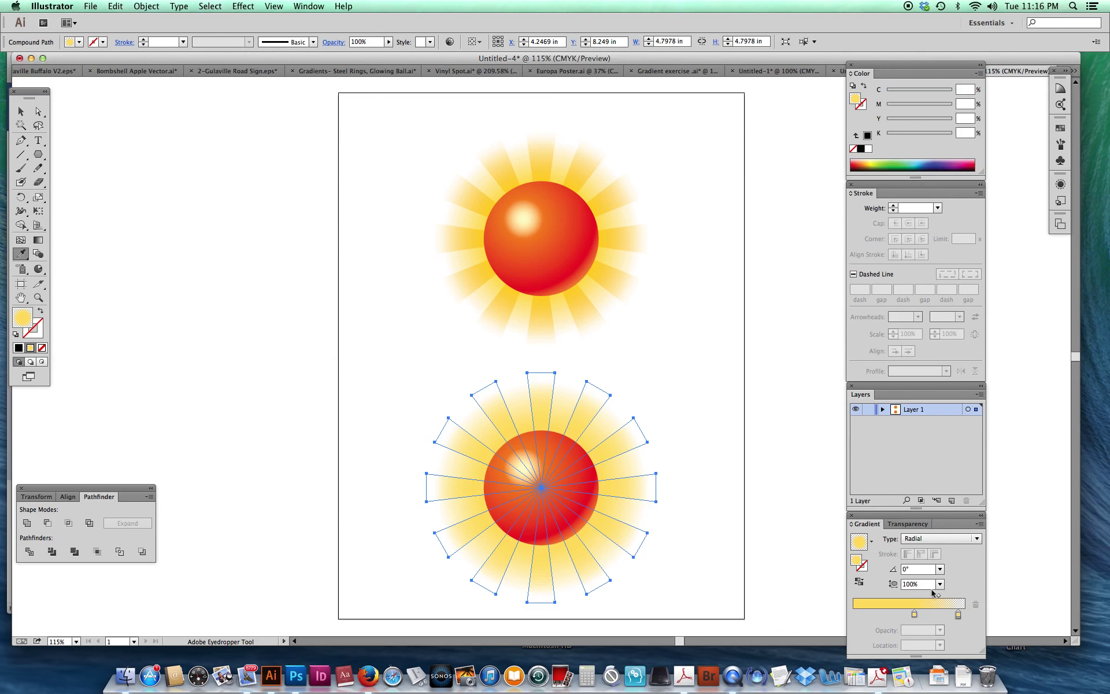
{"action": "left_click", "coordinate": [915, 613]}
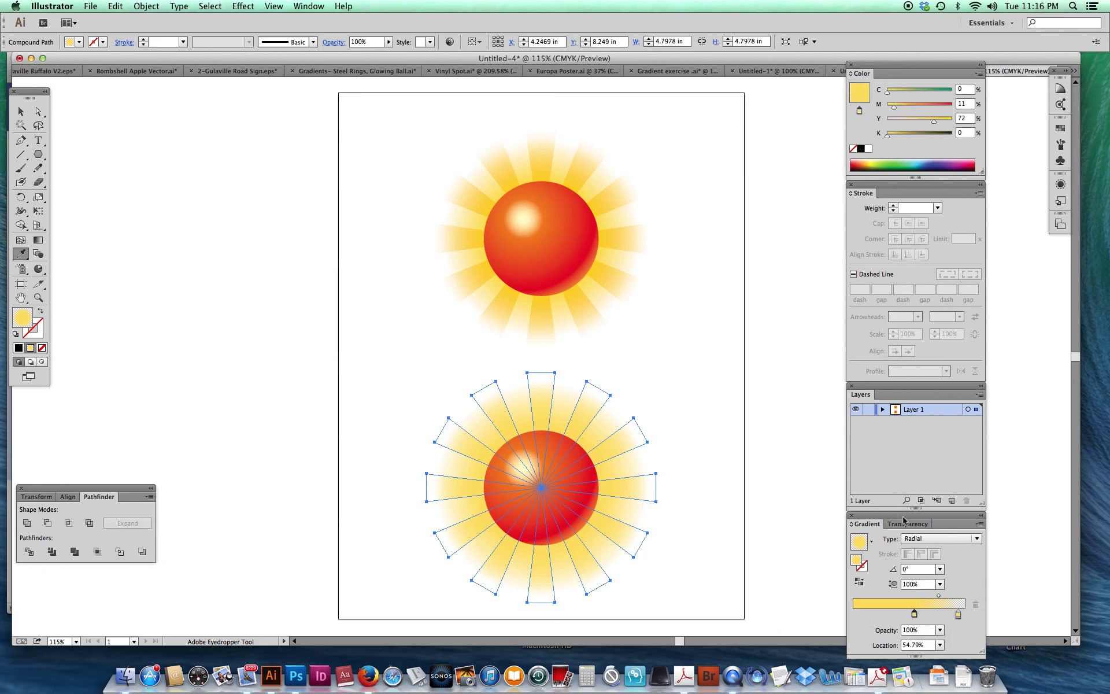
{"action": "left_click_drag", "start_coordinate": [895, 107], "coordinate": [904, 108]}
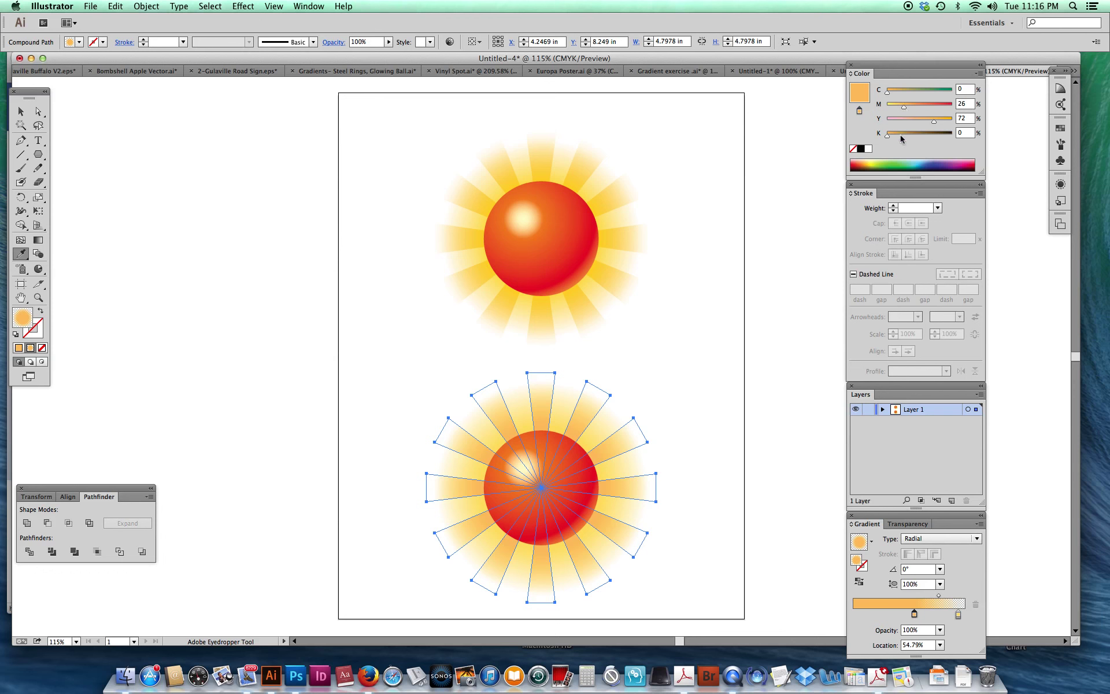
{"action": "left_click", "coordinate": [902, 108]}
{"action": "left_click_drag", "start_coordinate": [934, 122], "coordinate": [935, 122]}
{"action": "left_click", "coordinate": [903, 108]}
{"action": "left_click", "coordinate": [21, 111]}
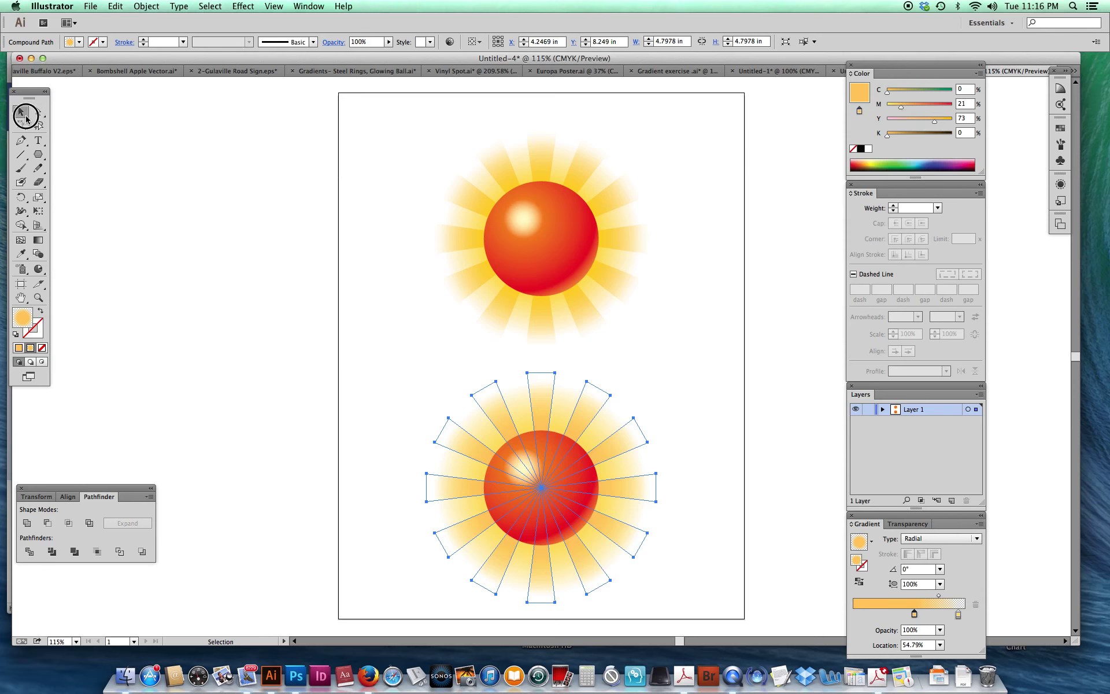
{"action": "left_click", "coordinate": [313, 269]}
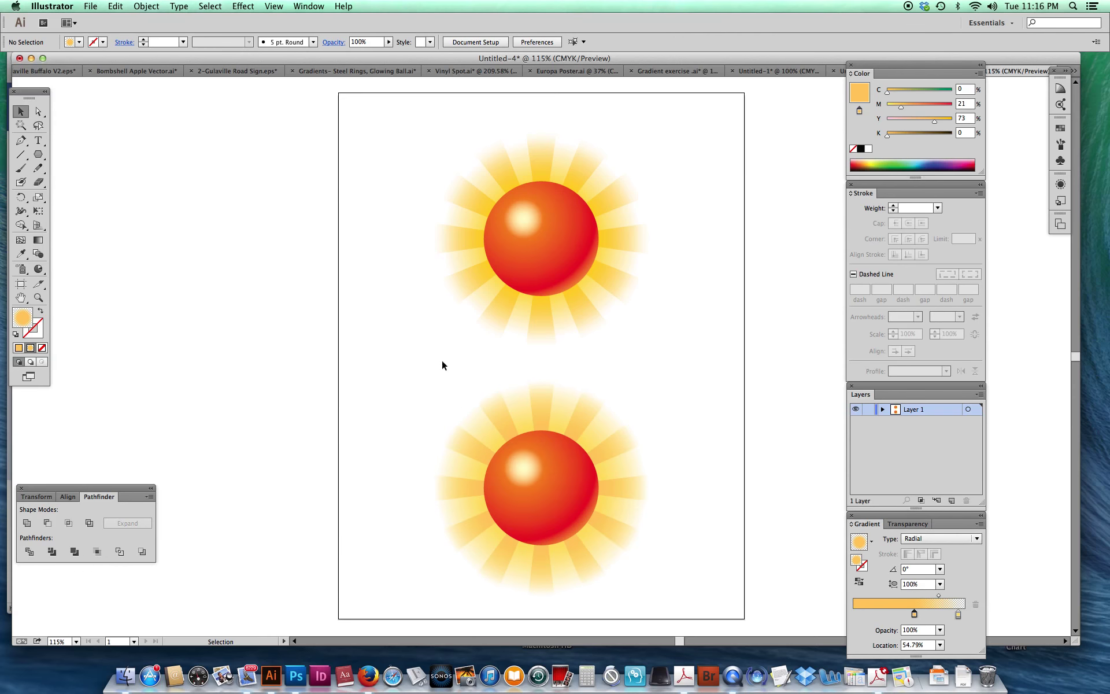
Step: Deepen the opaque gradient stop of the wedge rays to M 26%, Y 77%, and leave the rays deselected
{"action": "left_click", "coordinate": [550, 421]}
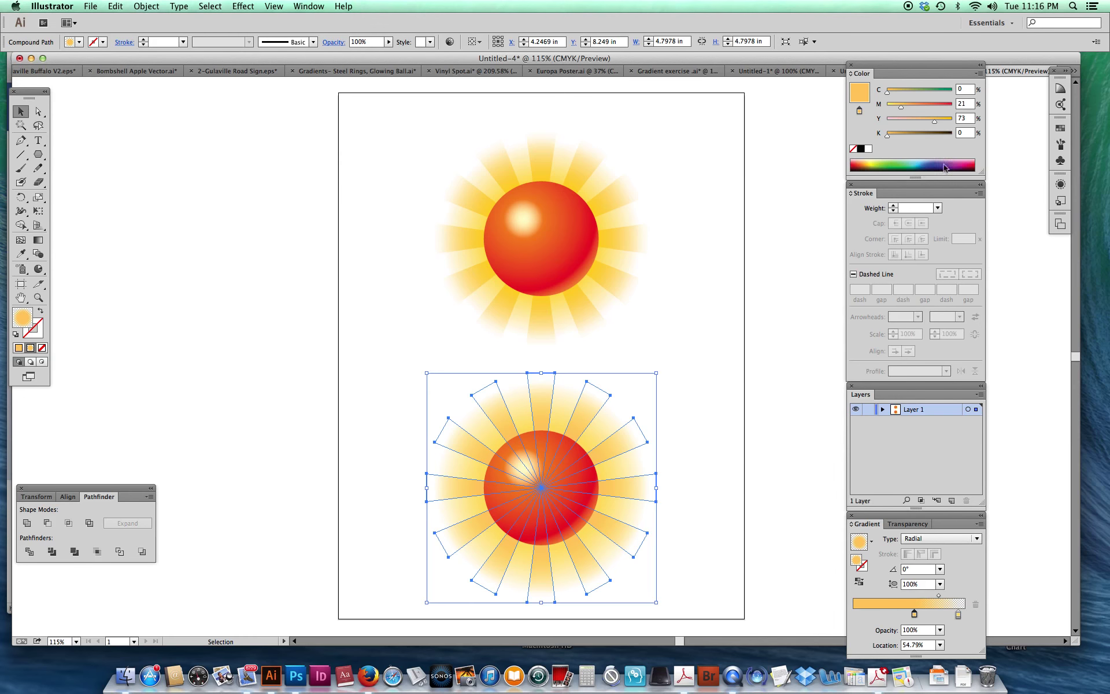
{"action": "left_click_drag", "start_coordinate": [935, 122], "coordinate": [903, 110]}
{"action": "left_click", "coordinate": [751, 391]}
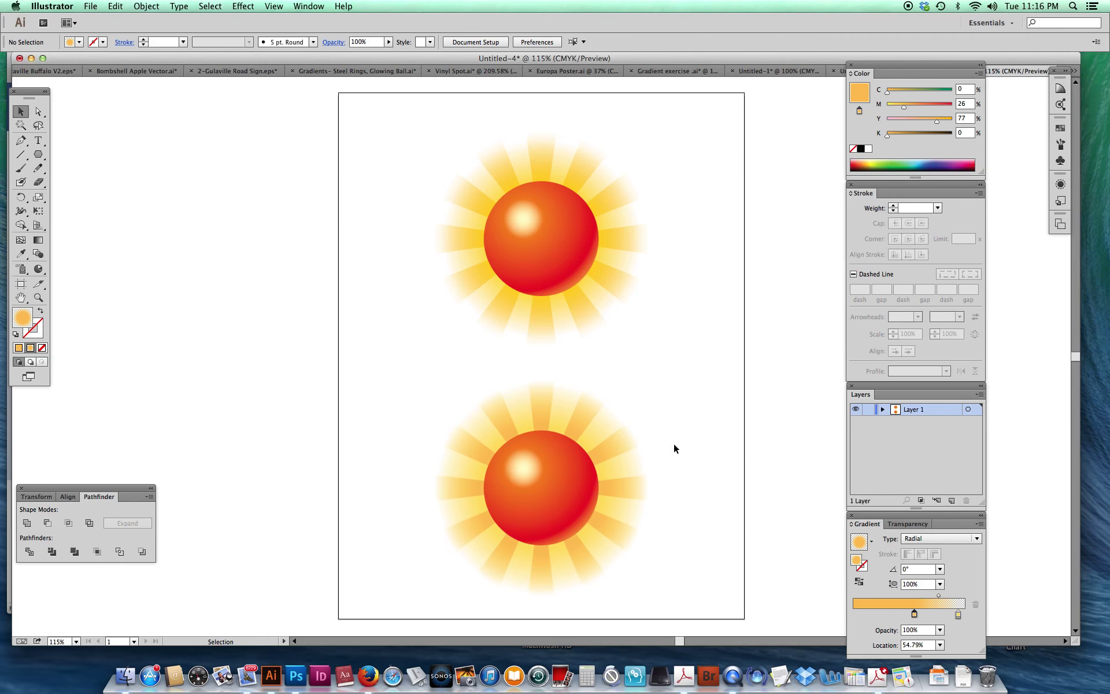
{"action": "left_click", "coordinate": [637, 449]}
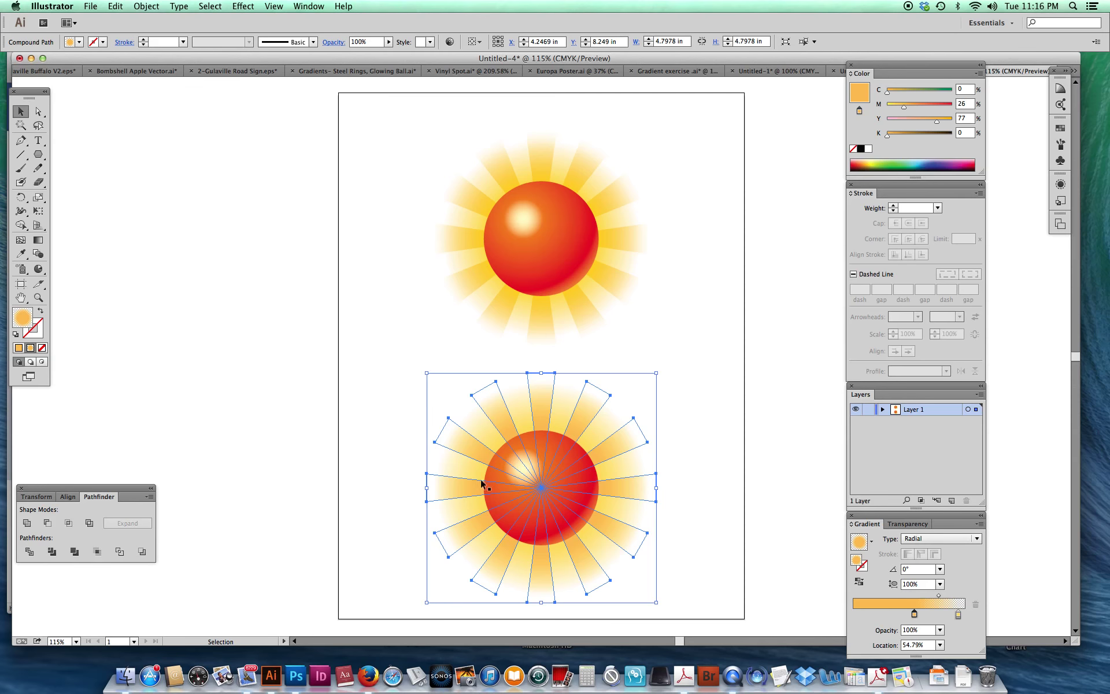
{"action": "left_click", "coordinate": [687, 429]}
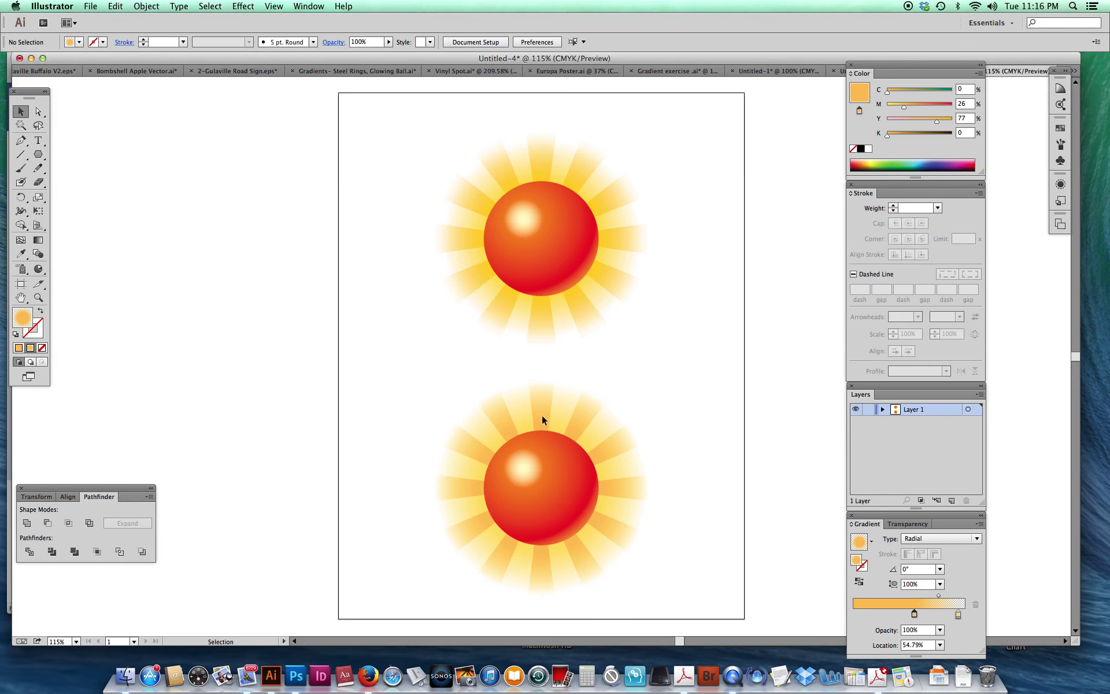